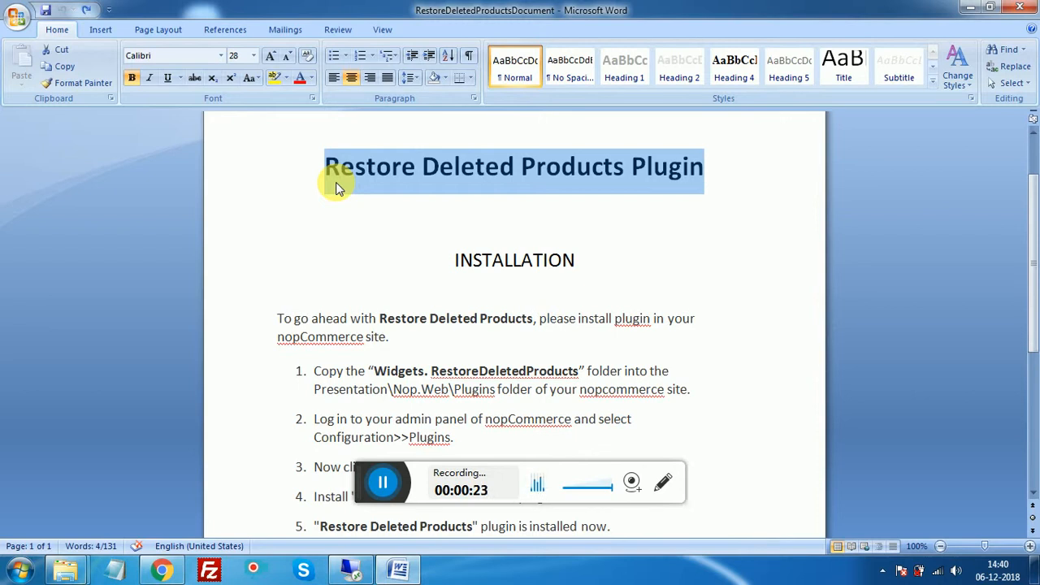
Step: Review the Restore Deleted Products Plugin title, the INSTALLATION heading and the introductory paragraph
left_click(330, 179)
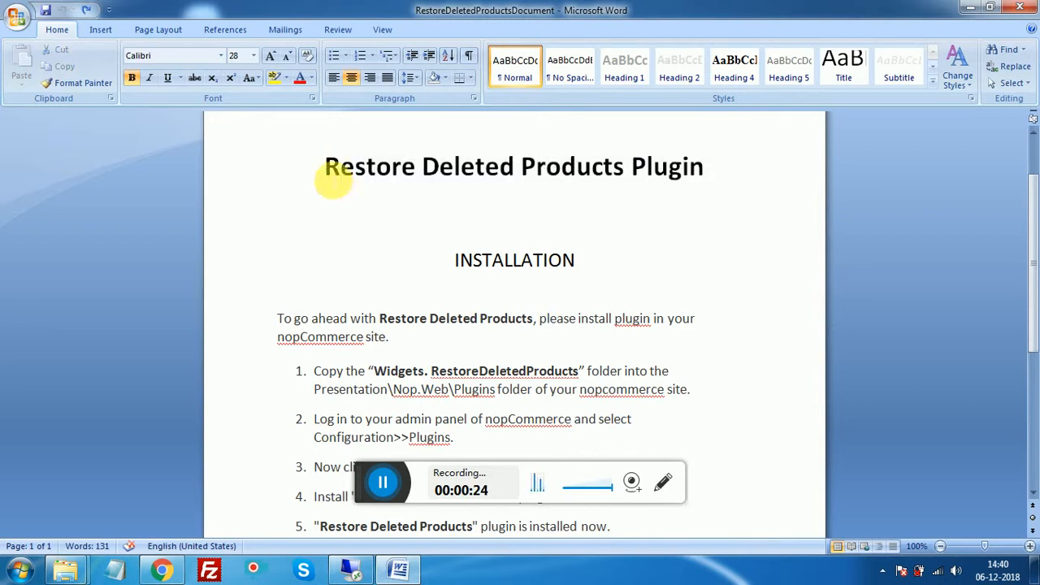
mouse_move(330, 180)
left_mouse_down()
mouse_move(436, 187)
mouse_move(471, 177)
mouse_move(333, 191)
left_mouse_up()
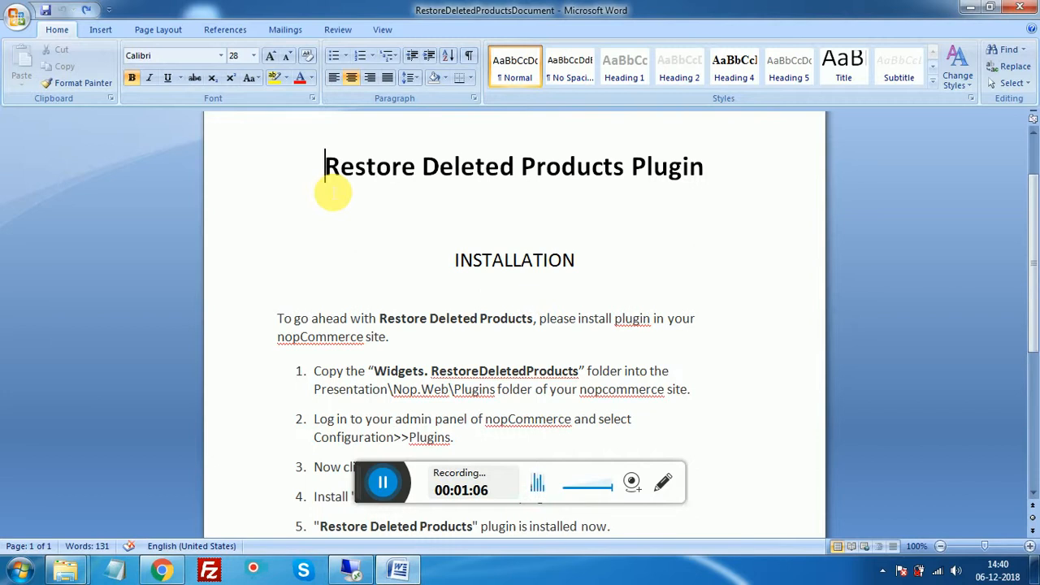
left_click_drag(468, 261, 576, 291)
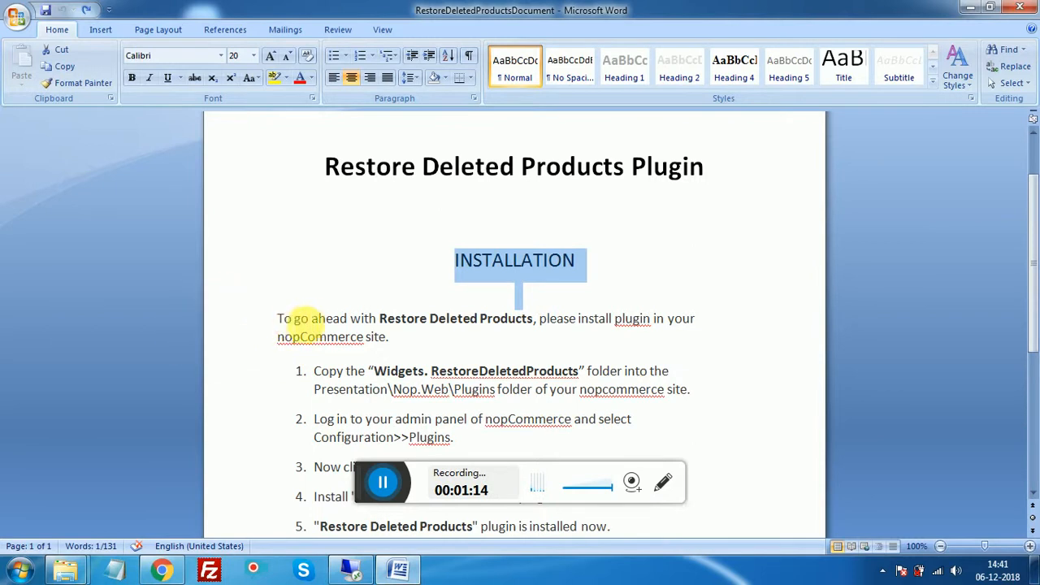
left_click(294, 318)
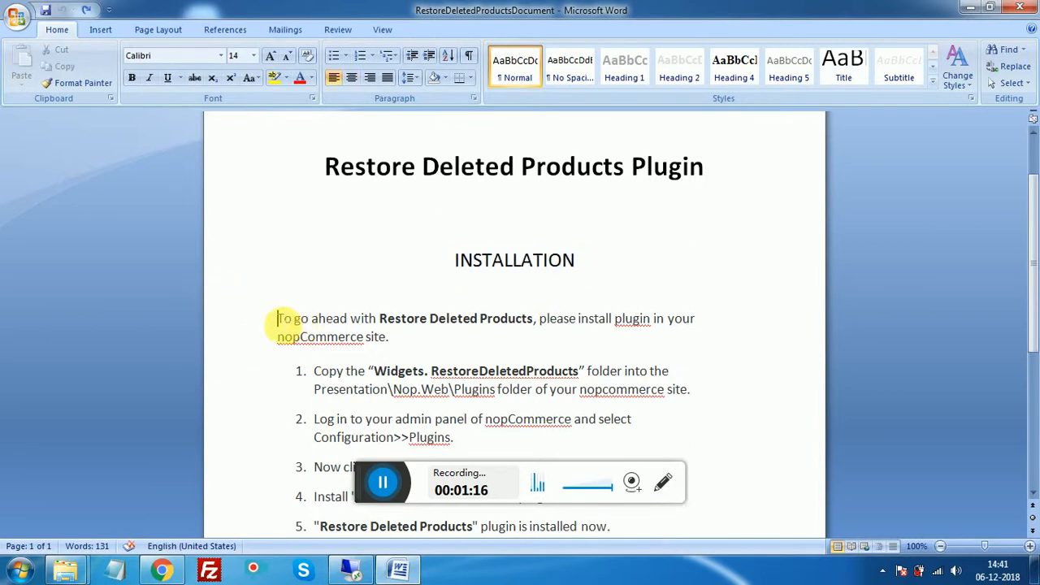
left_click_drag(280, 325, 380, 340)
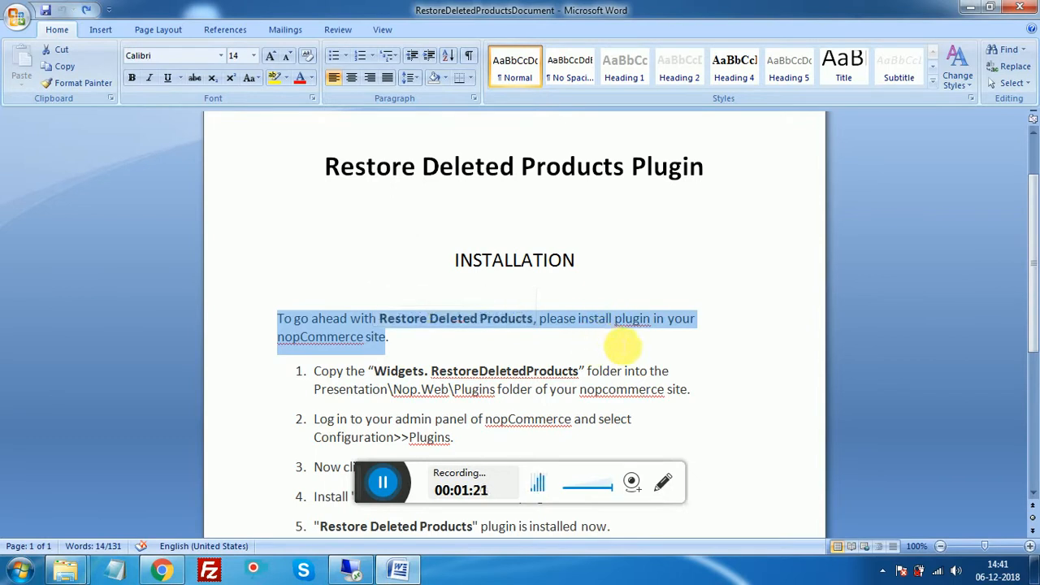
left_click(419, 371)
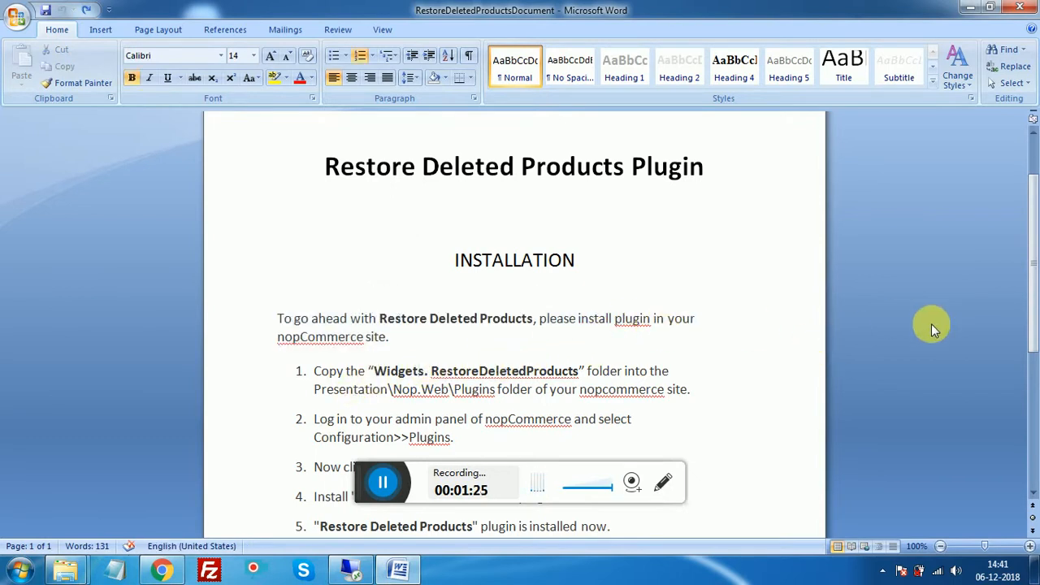
Step: Read the first installation instruction about copying the Widgets.RestoreDeletedProducts folder into Presentation\Nop.Web\Plugins
left_click_drag(1033, 325, 1034, 378)
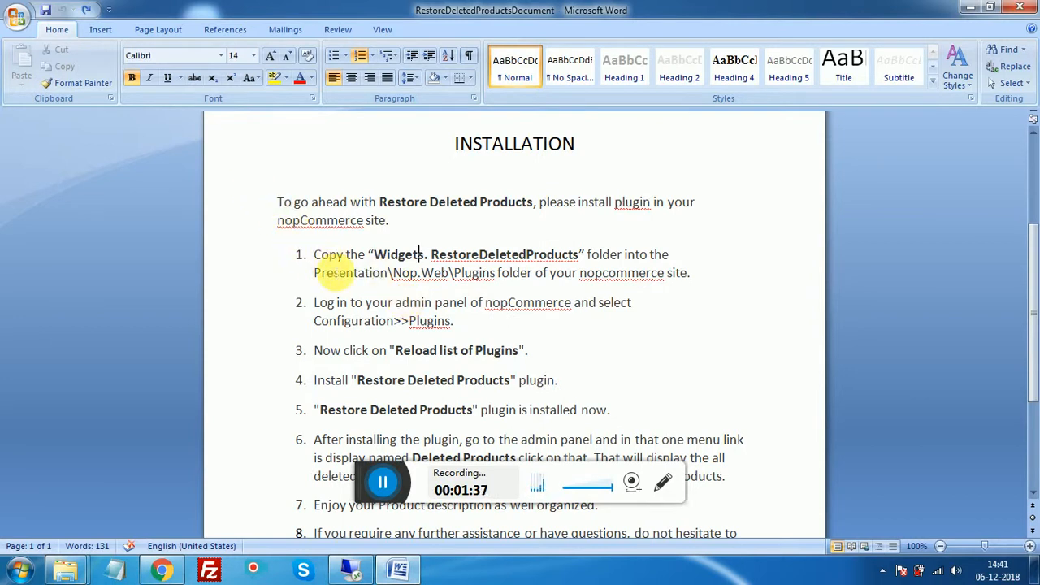
left_click_drag(315, 255, 350, 258)
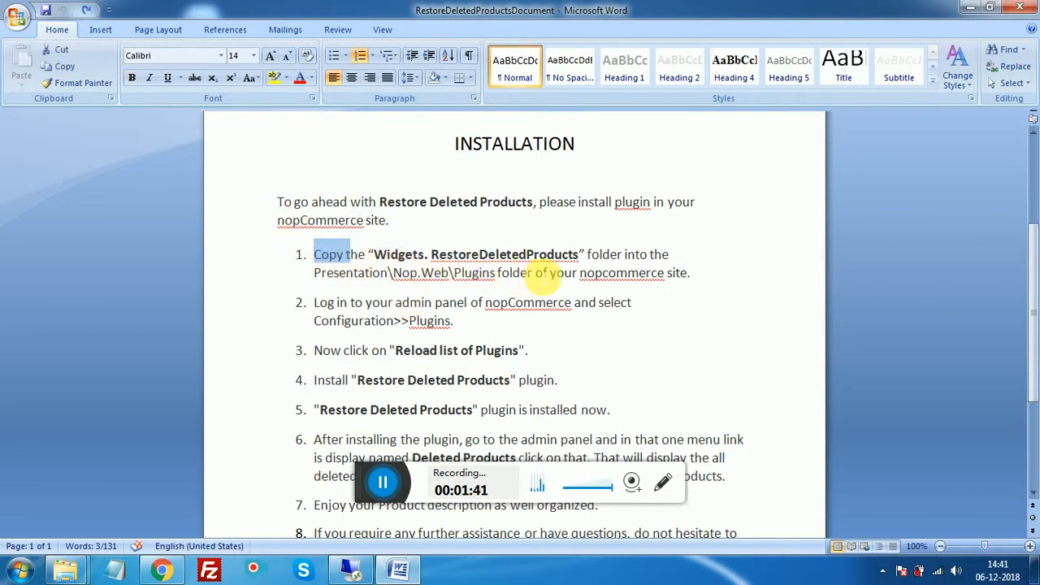
left_click(391, 254)
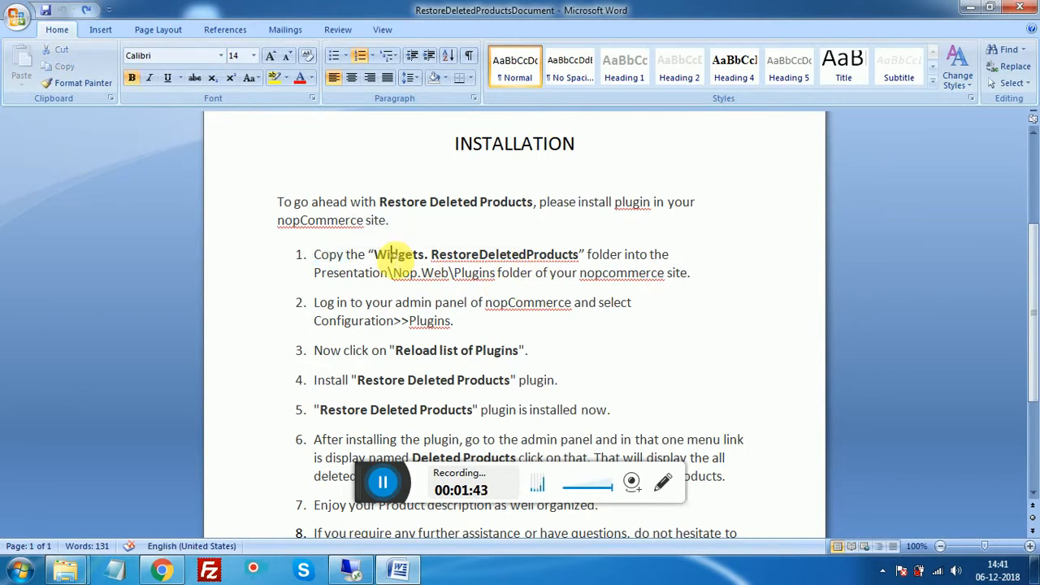
triple_click(391, 255)
left_click(391, 254)
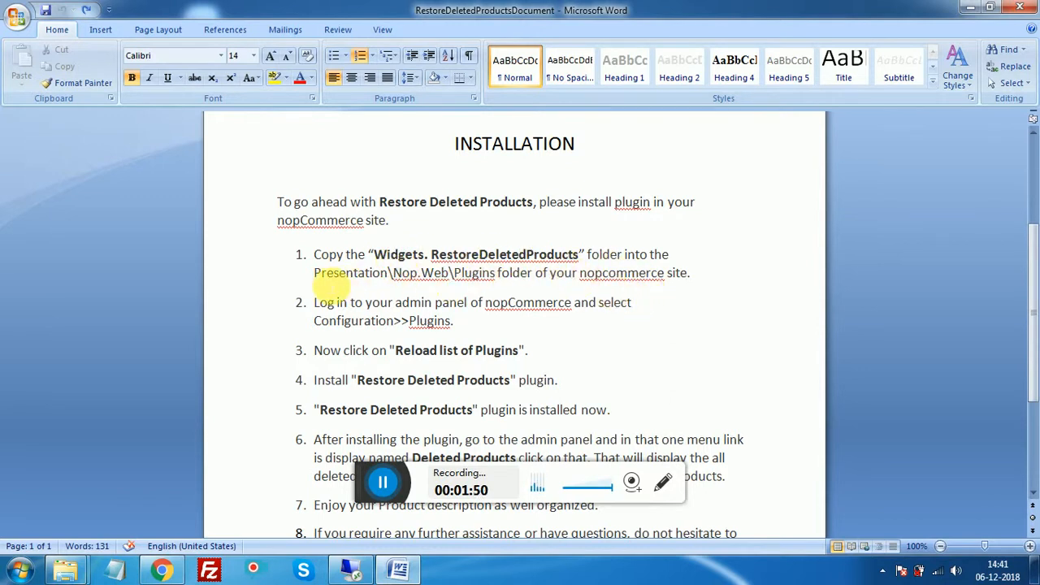
left_click(323, 281)
left_click_drag(324, 281, 488, 262)
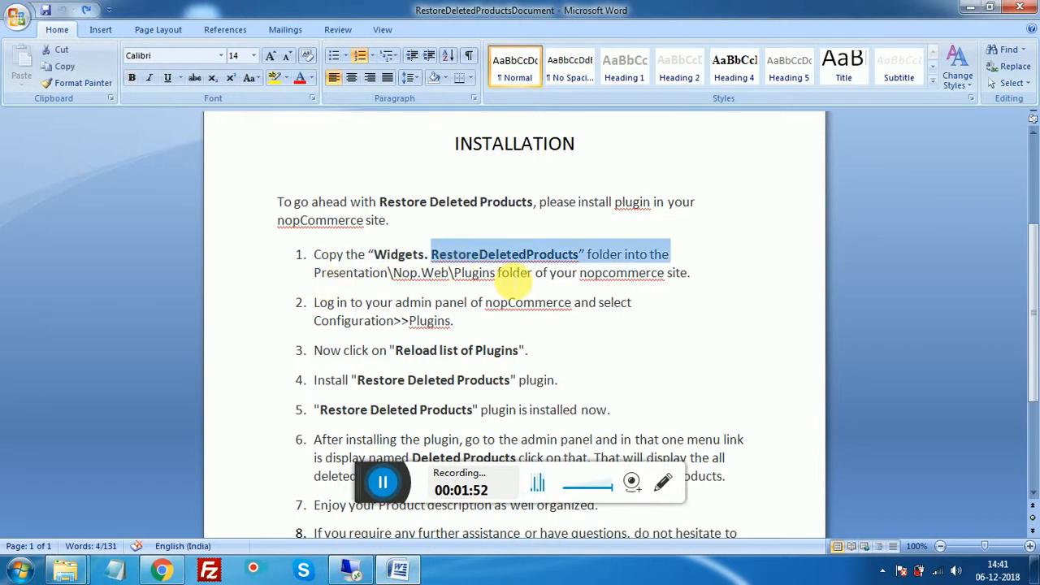
left_click(387, 253)
double_click(390, 254)
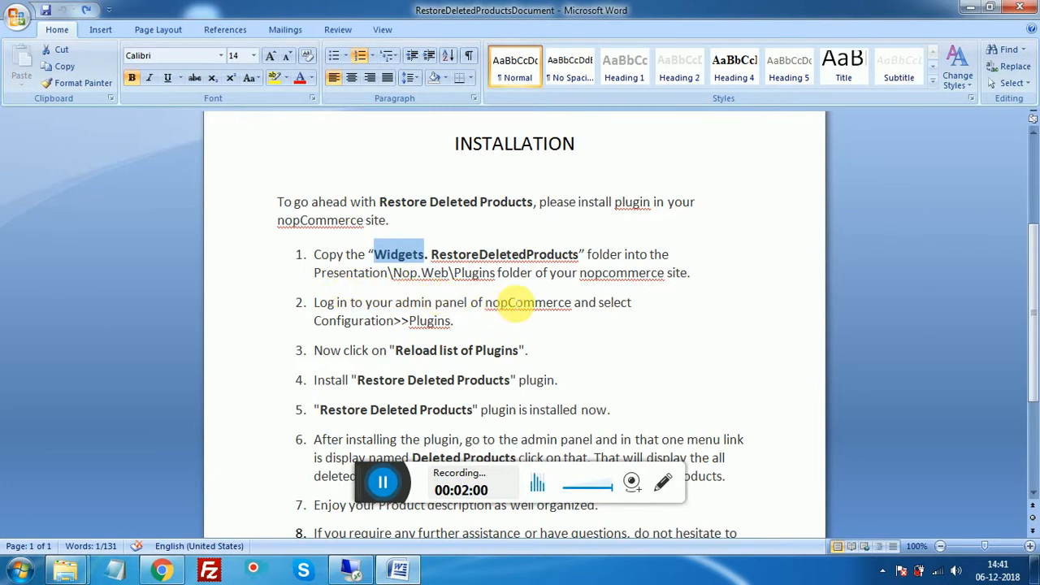
left_click(536, 274)
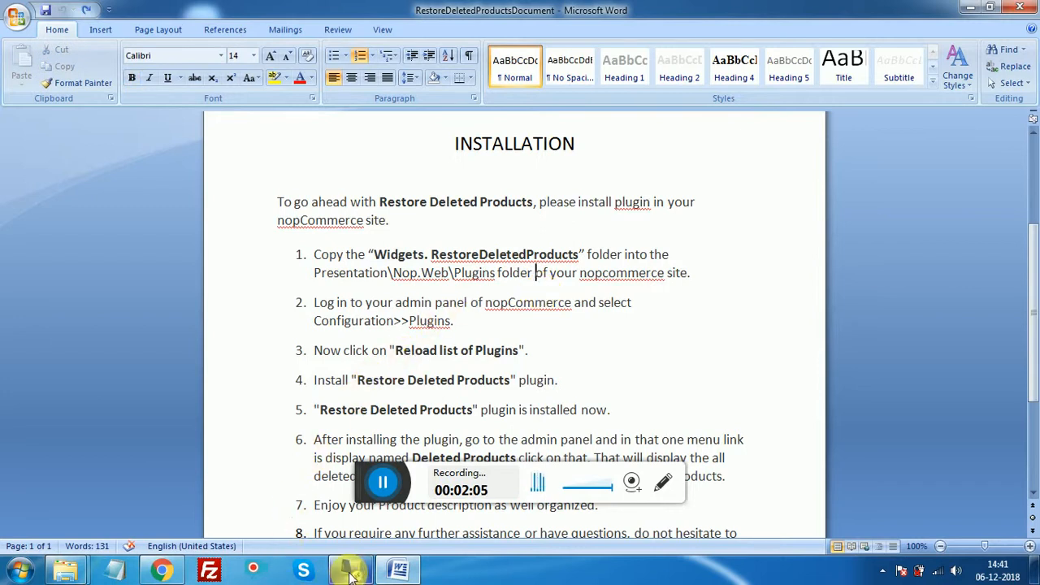
Step: Switch to the remote desktop and locate the Widgets.RestoreDeletedProducts folder inside Demo8's Plugins folder
mouse_move(351, 573)
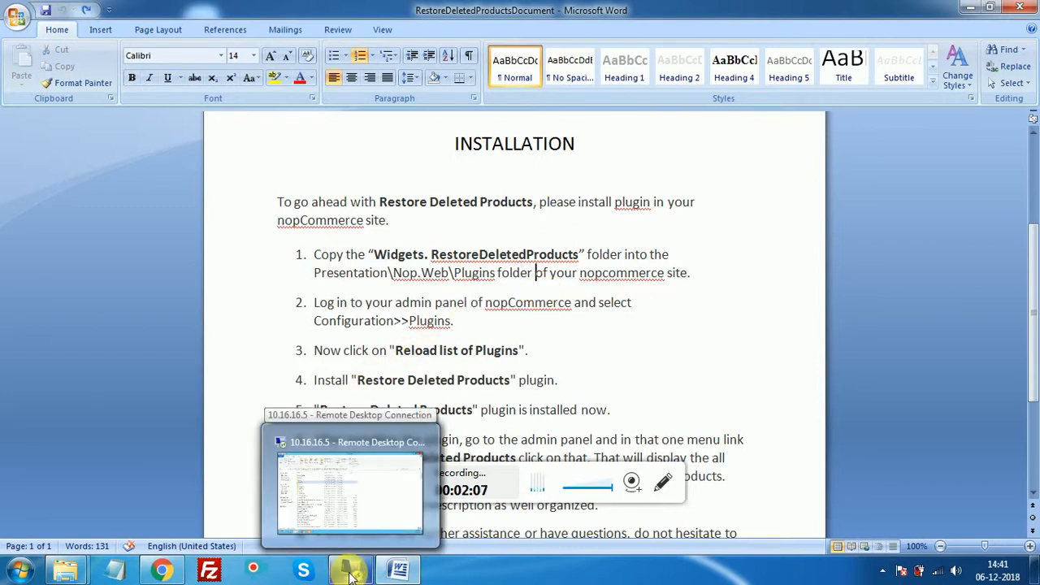
left_click(351, 573)
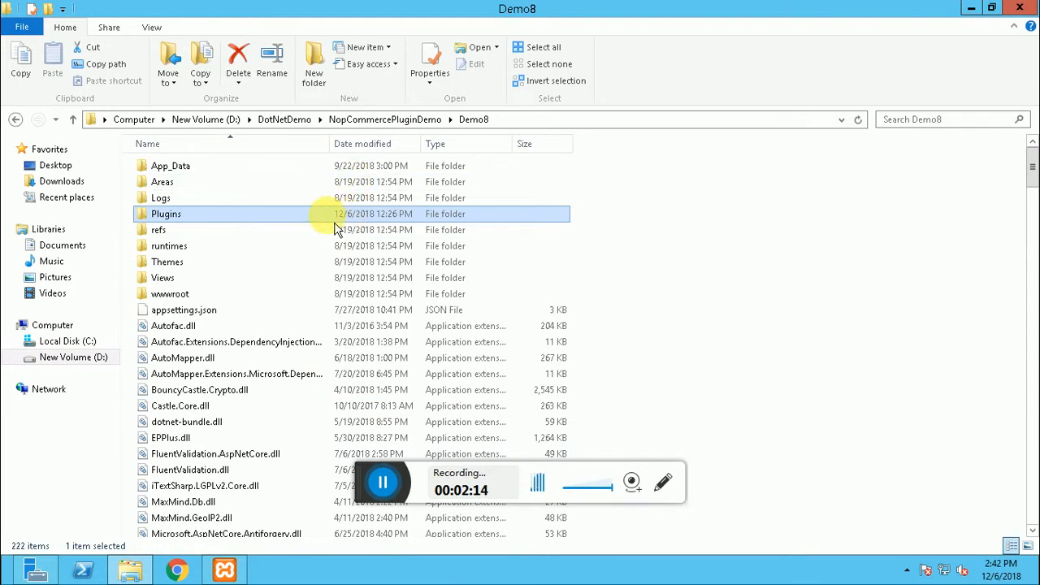
double_click(305, 220)
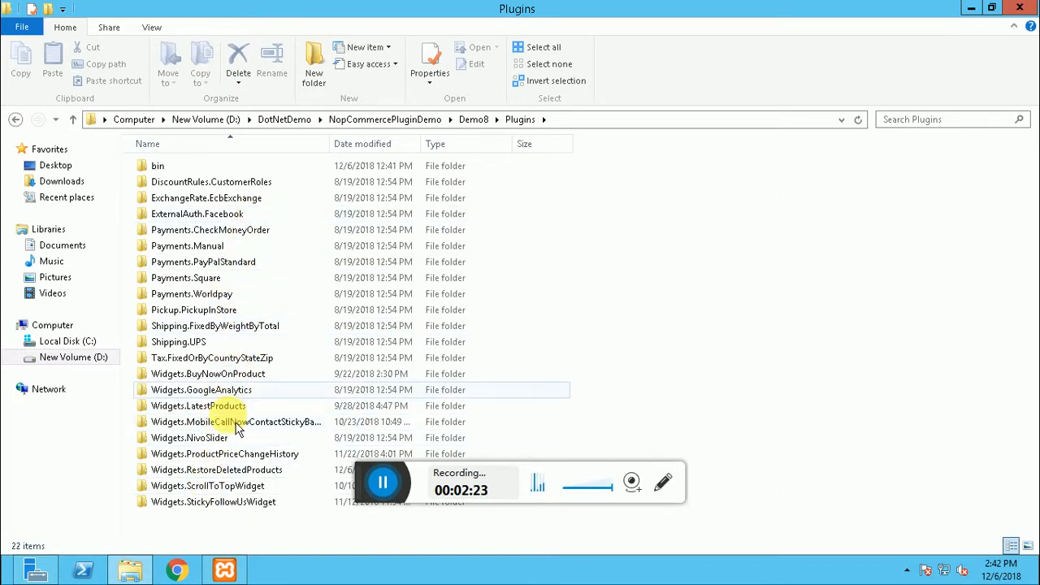
left_click(232, 470)
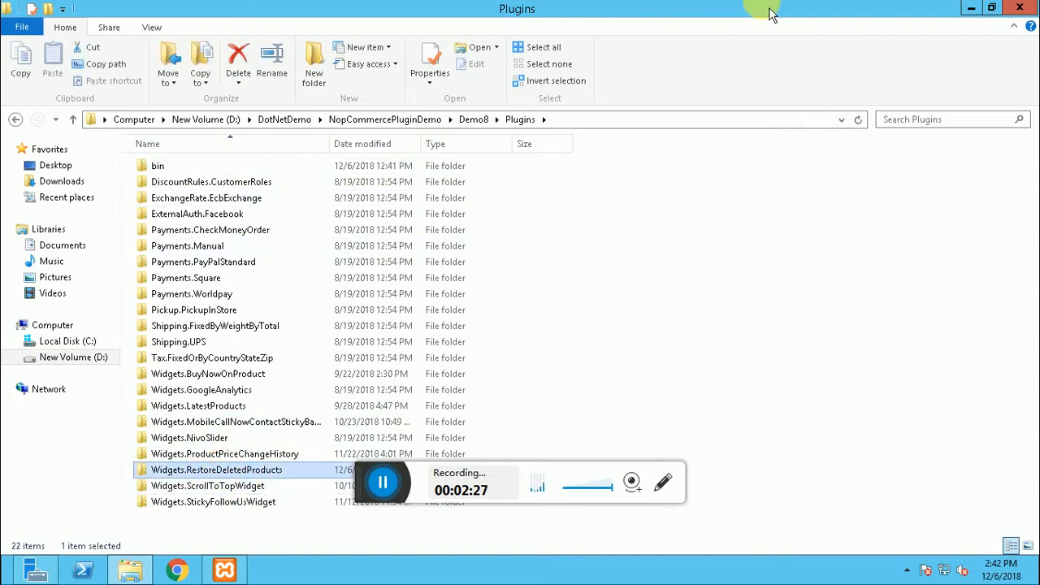
mouse_move(797, 5)
left_click(689, 9)
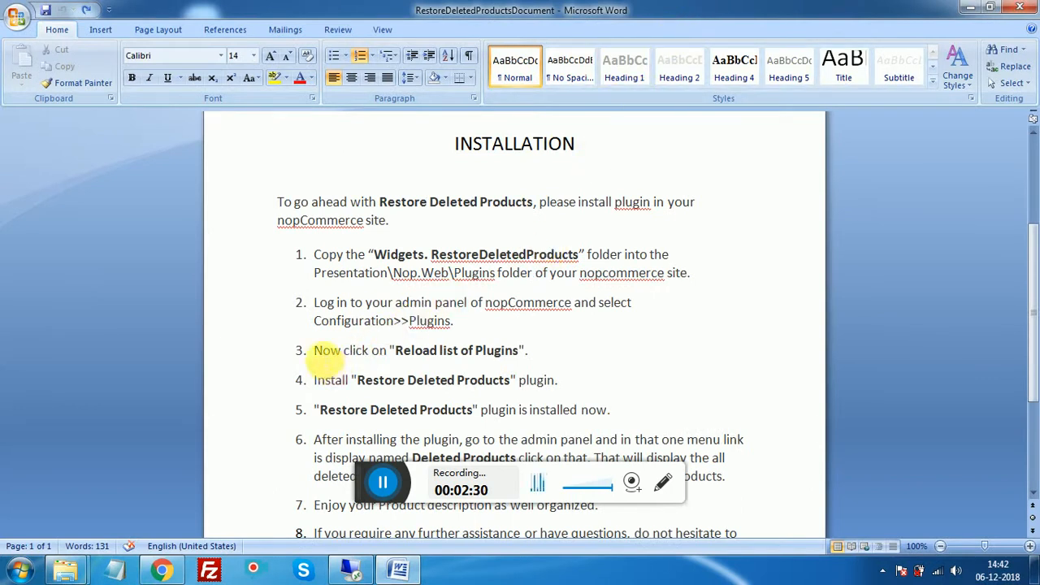
Step: Switch to Chrome, log in to the nopCommerce store with the prefilled admin credentials and open its Administration area
triple_click(522, 350)
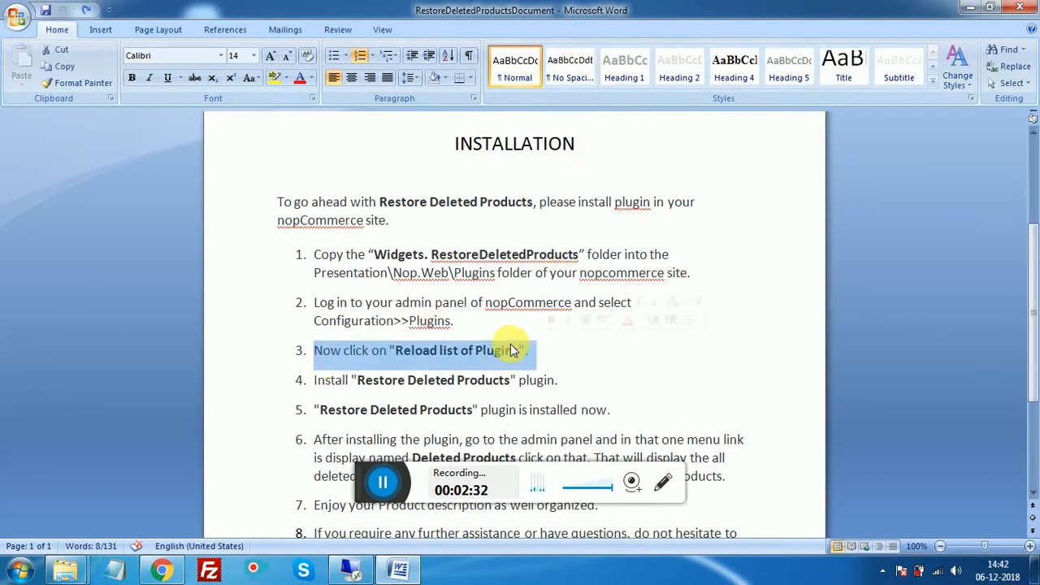
left_click(162, 572)
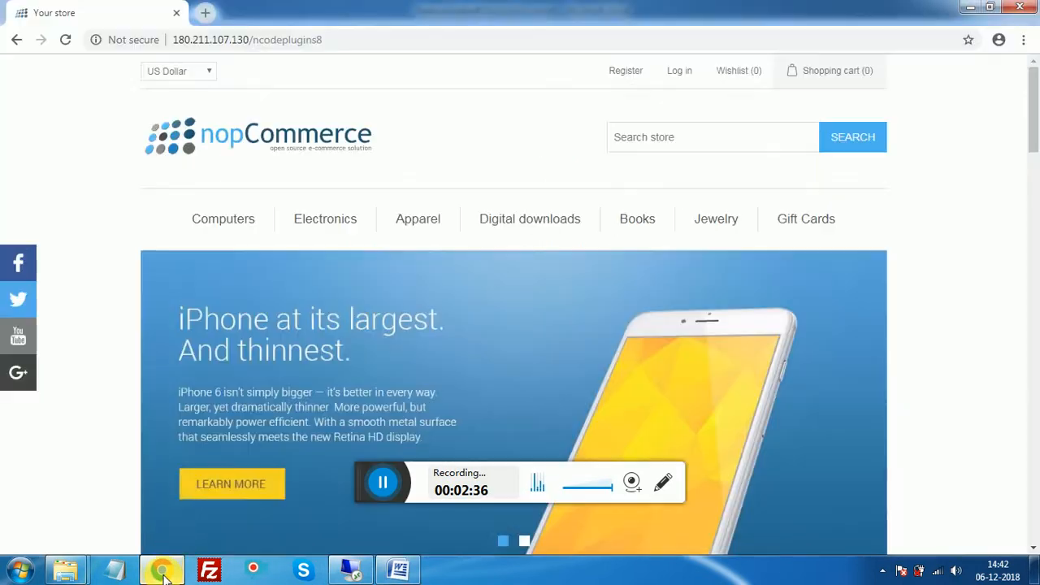
left_click(675, 73)
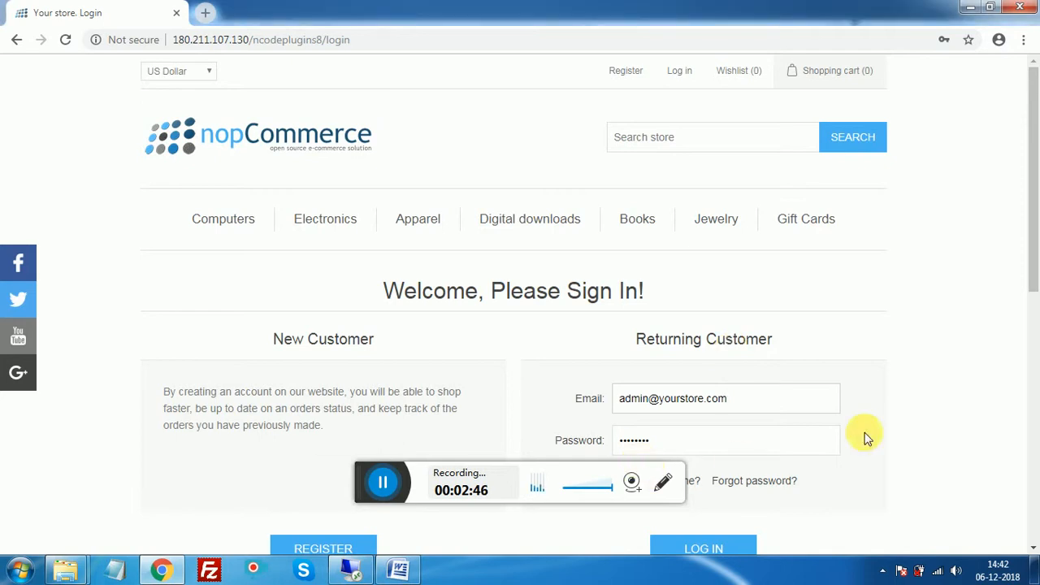
left_click_drag(1035, 281, 1029, 348)
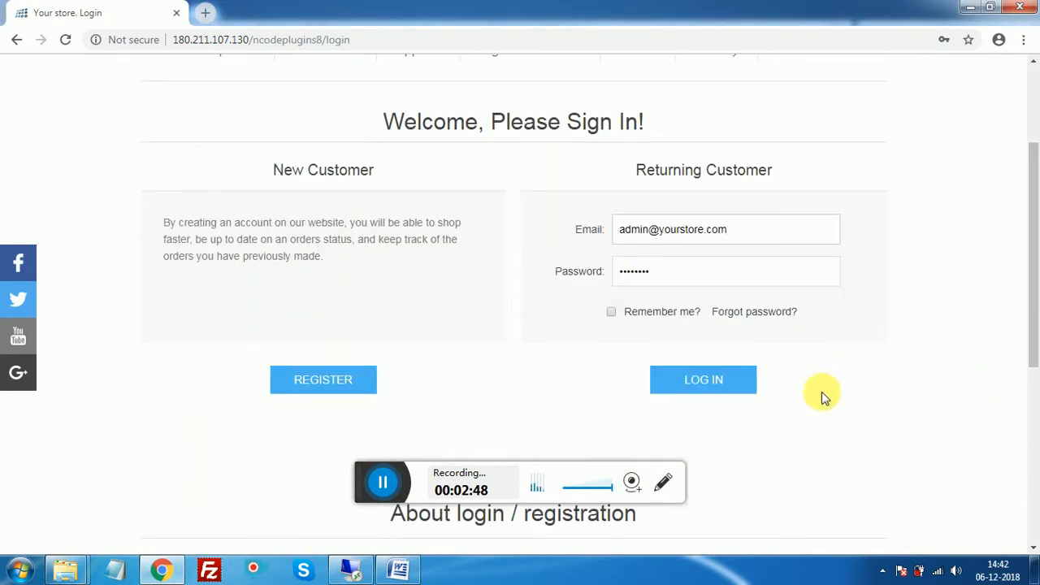
left_click(748, 393)
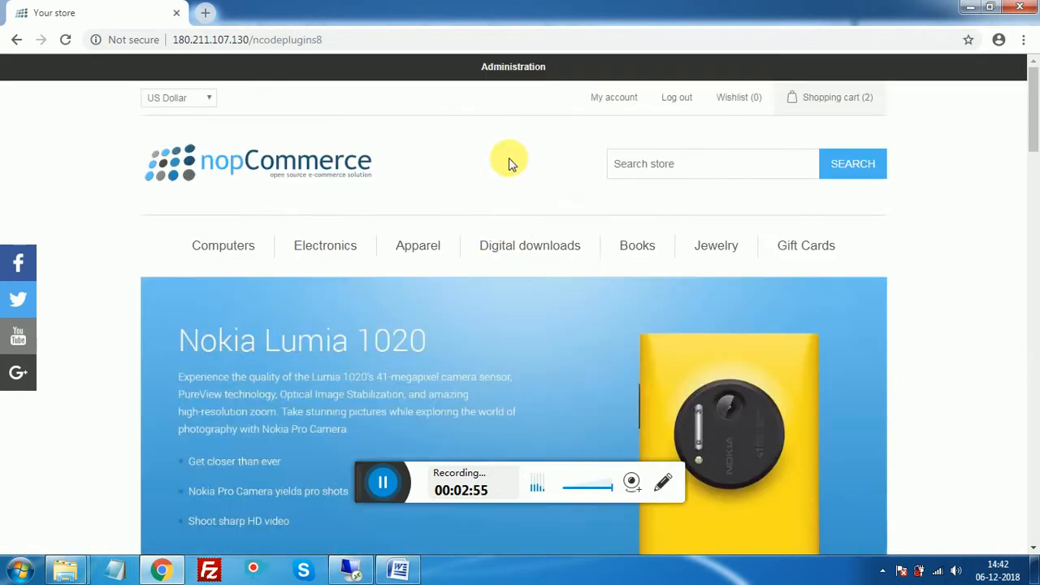
left_click(513, 70)
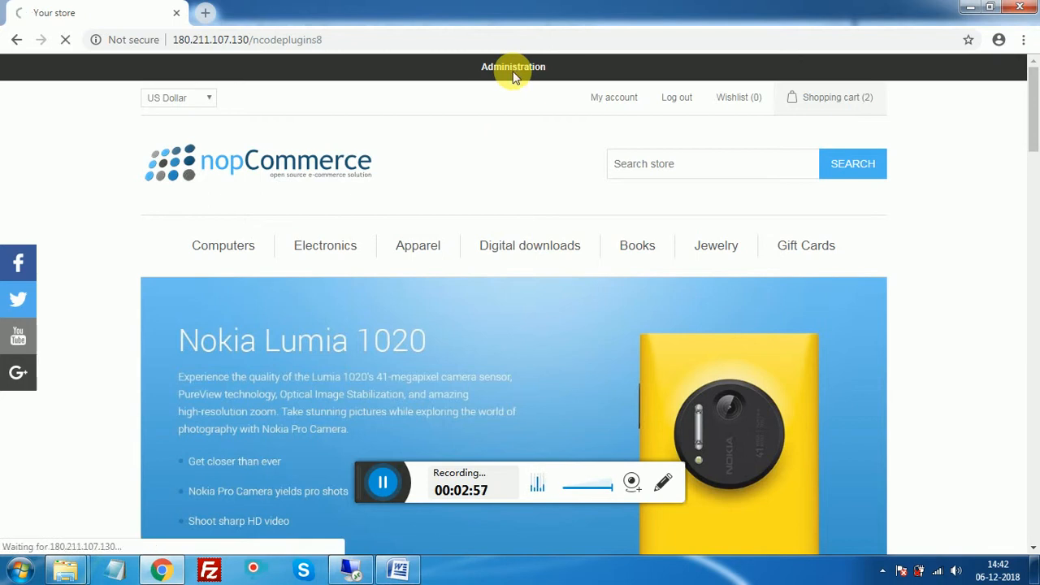
Step: Switch to the Word document and check the second instruction's Configuration>>Plugins path
left_click(404, 573)
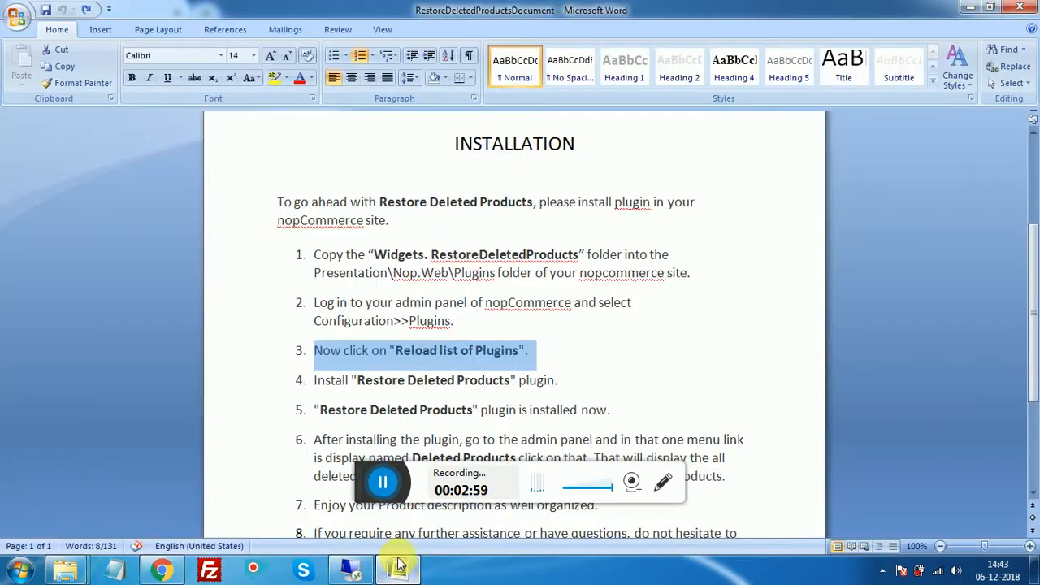
left_click(479, 313)
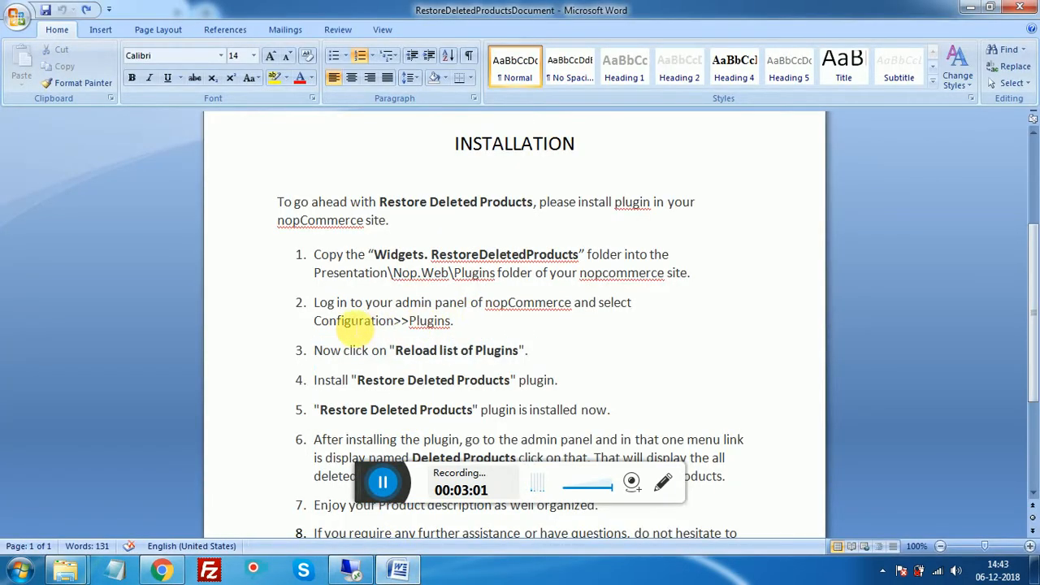
left_click(315, 321)
left_click_drag(314, 322, 394, 321)
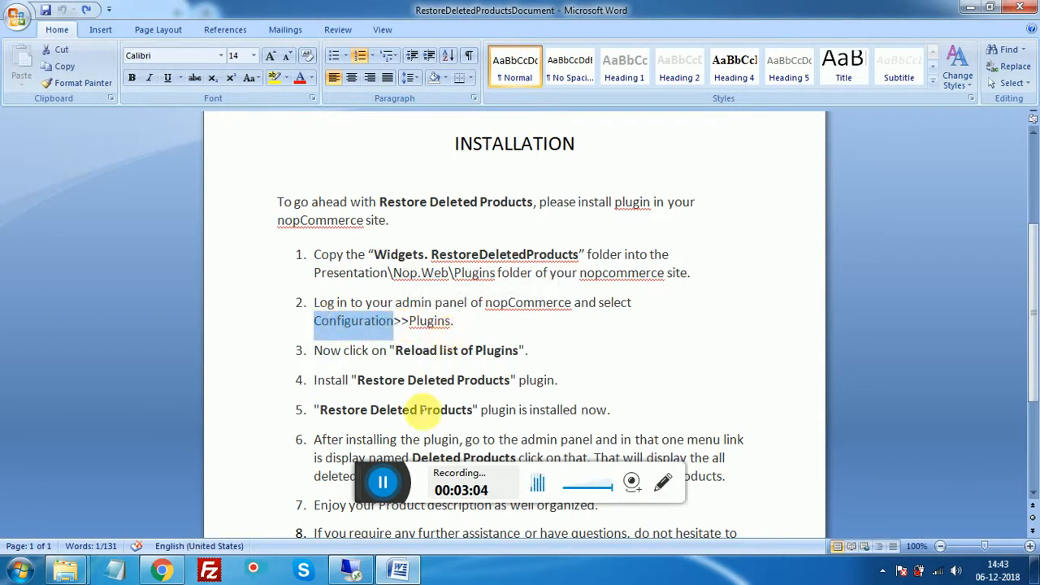
Step: Return to Chrome and open the Plugins page under Configuration in the nopCommerce admin panel
left_click(161, 571)
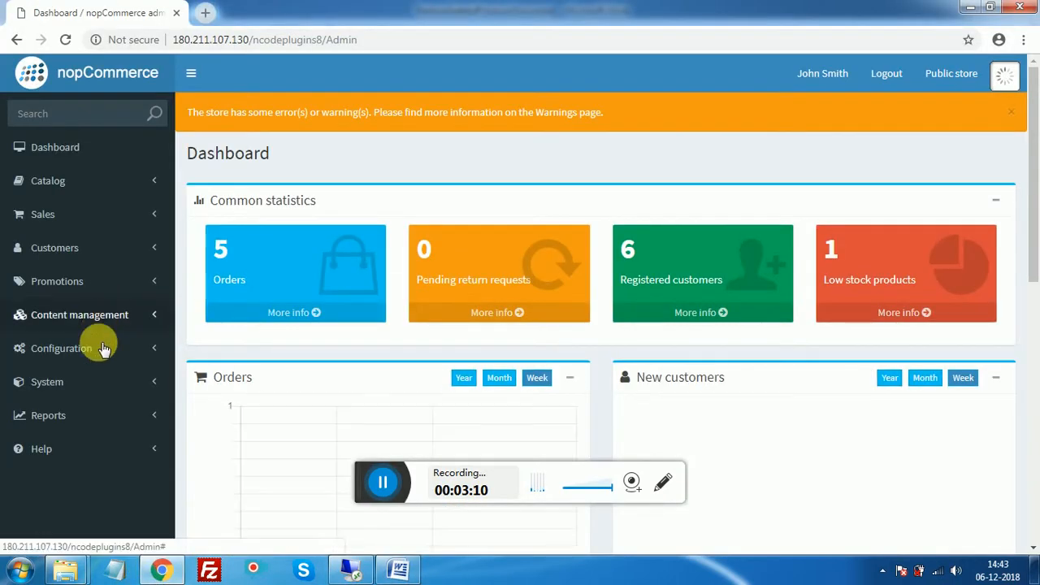
left_click(103, 365)
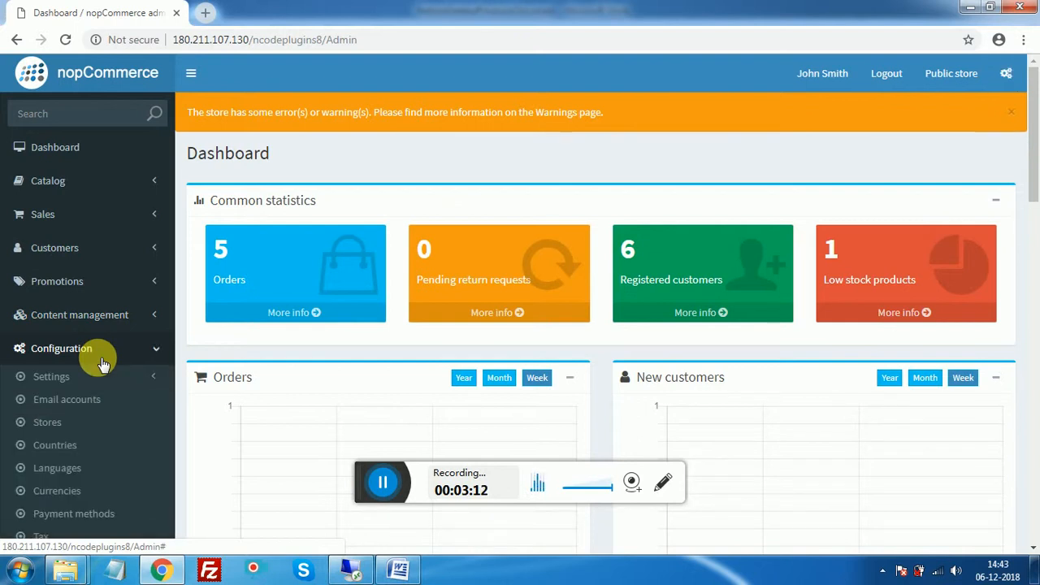
scroll(104, 364, "down", 3)
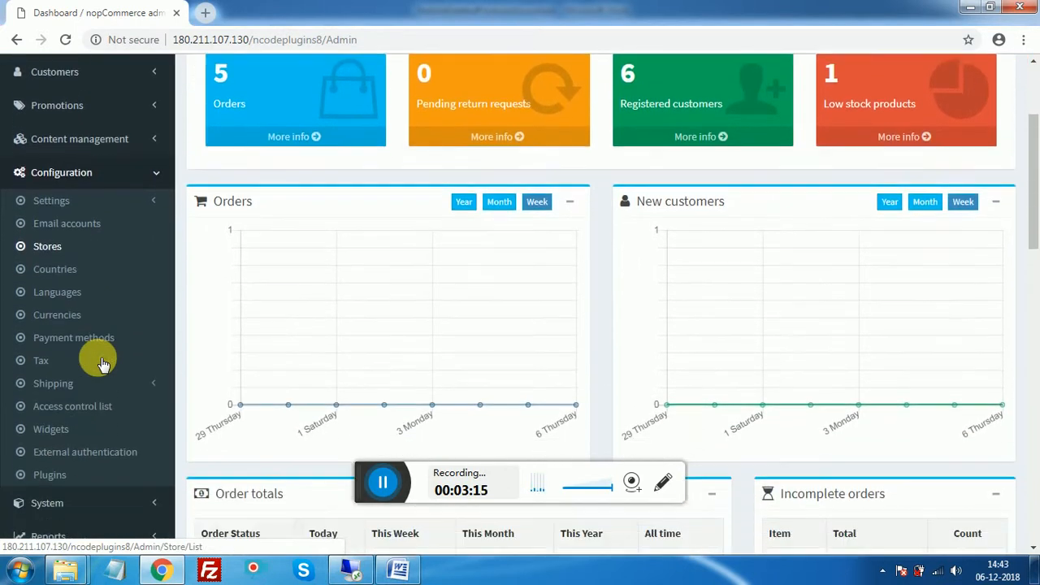
left_click(61, 409)
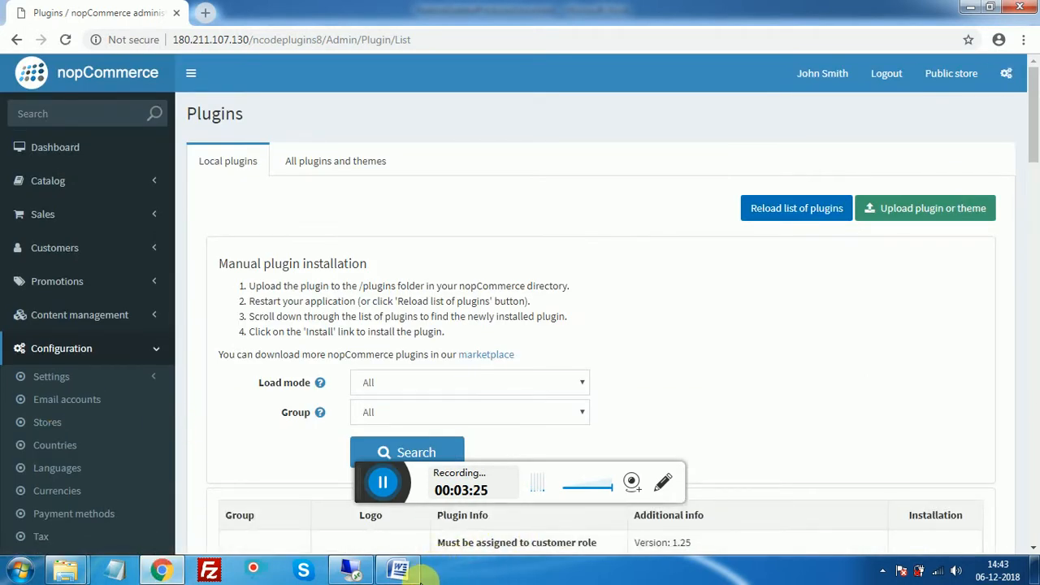
Step: Check the third installation instruction in Word and reload the list of plugins in the nopCommerce admin in Chrome
left_click(403, 571)
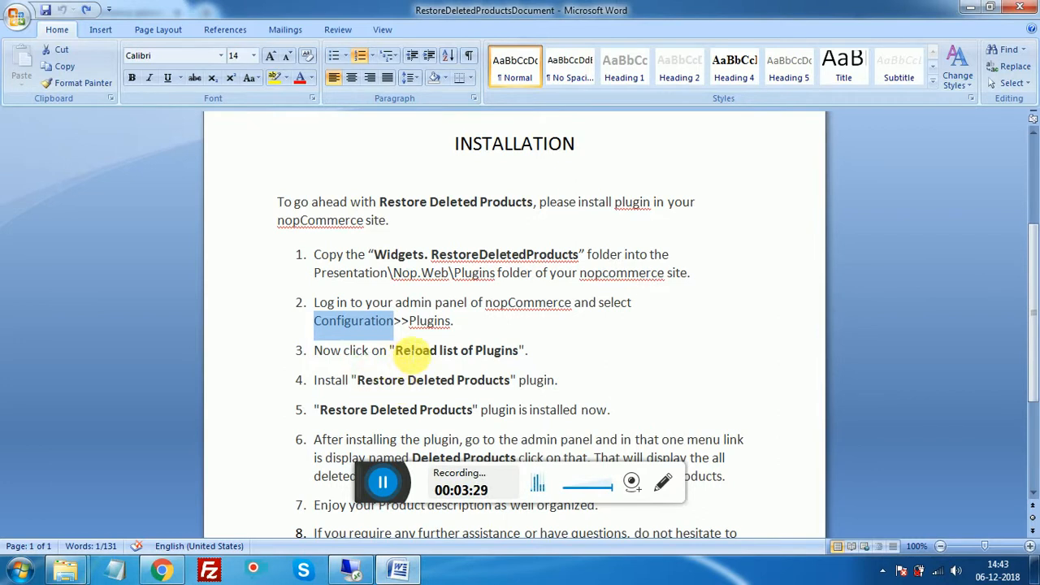
left_click(406, 350)
left_click_drag(475, 350, 517, 351)
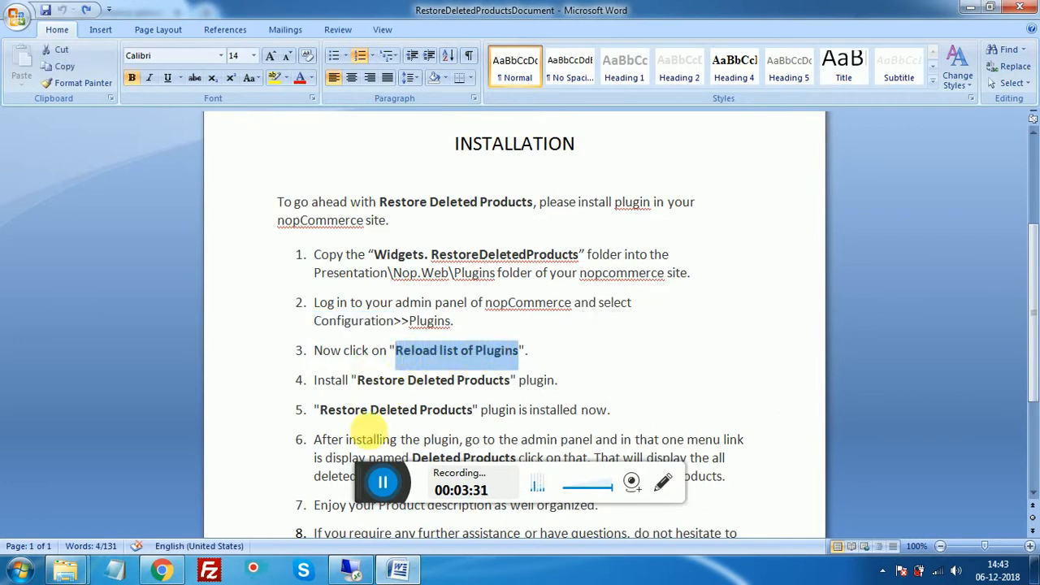
left_click(162, 572)
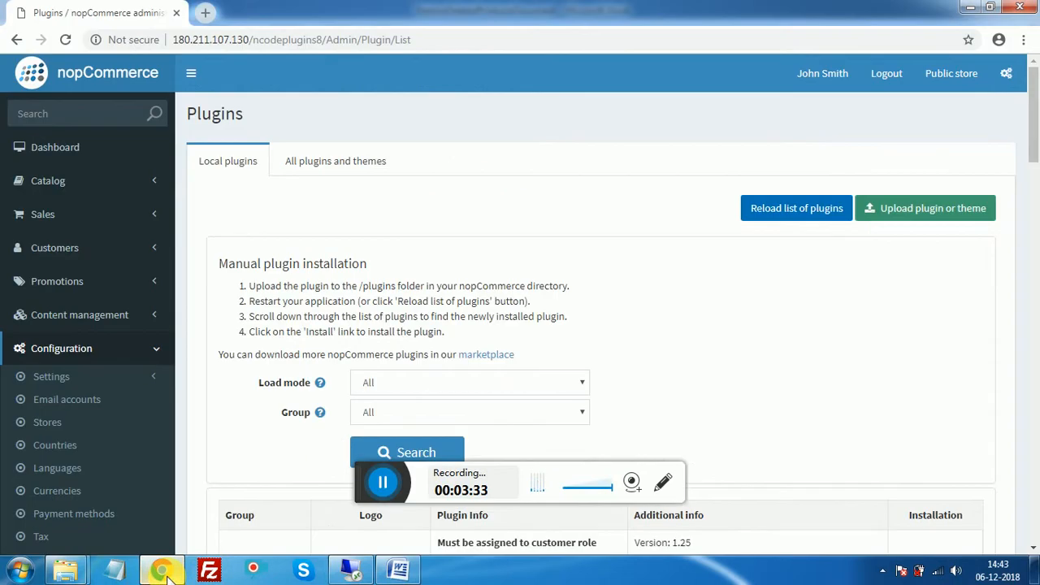
left_click(799, 215)
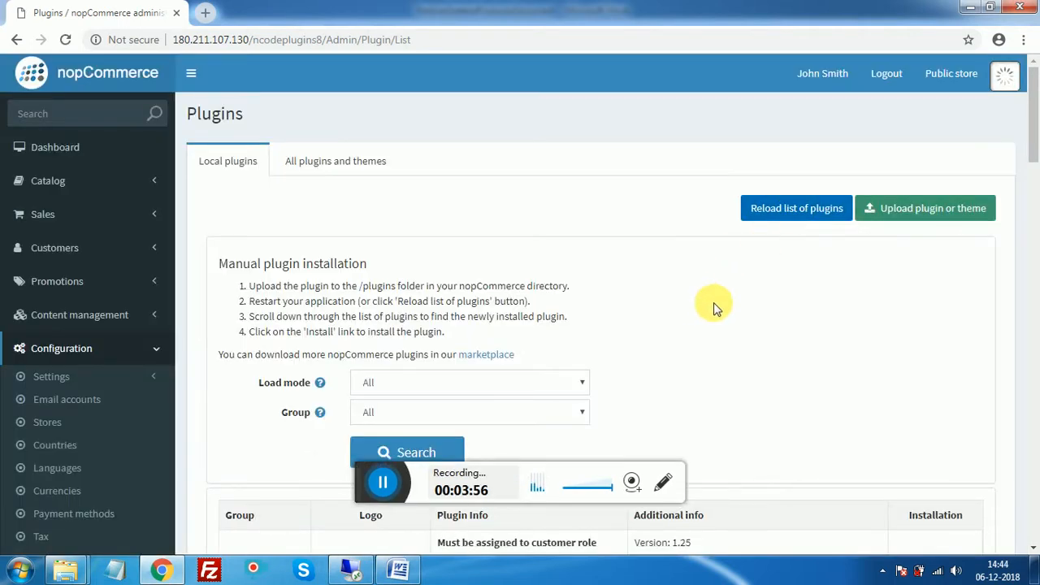
Step: Switch to the Word document and check the fourth instruction about installing the Restore Deleted Products plugin
left_click(399, 570)
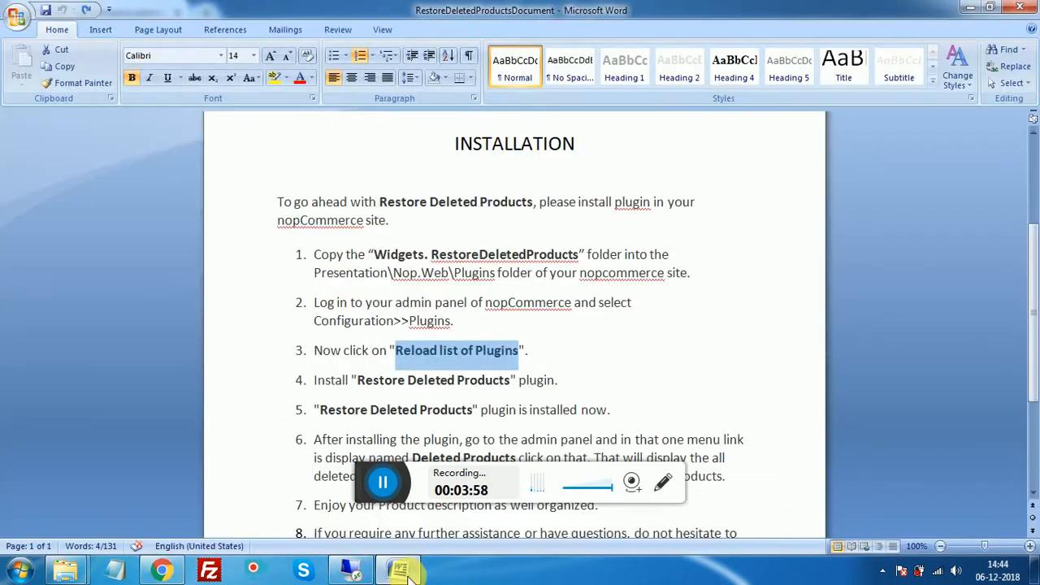
double_click(331, 387)
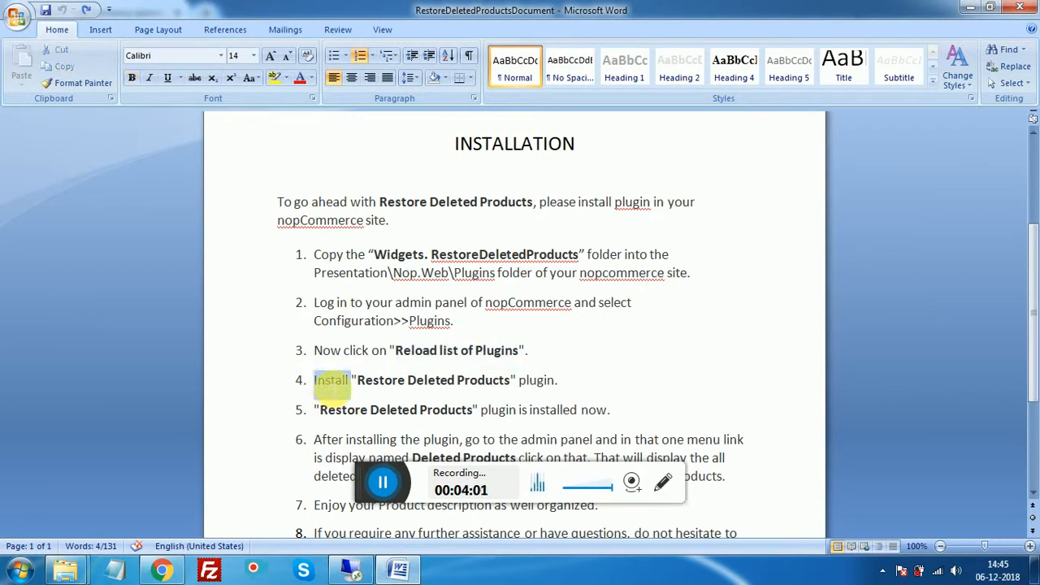
left_click_drag(331, 385, 494, 383)
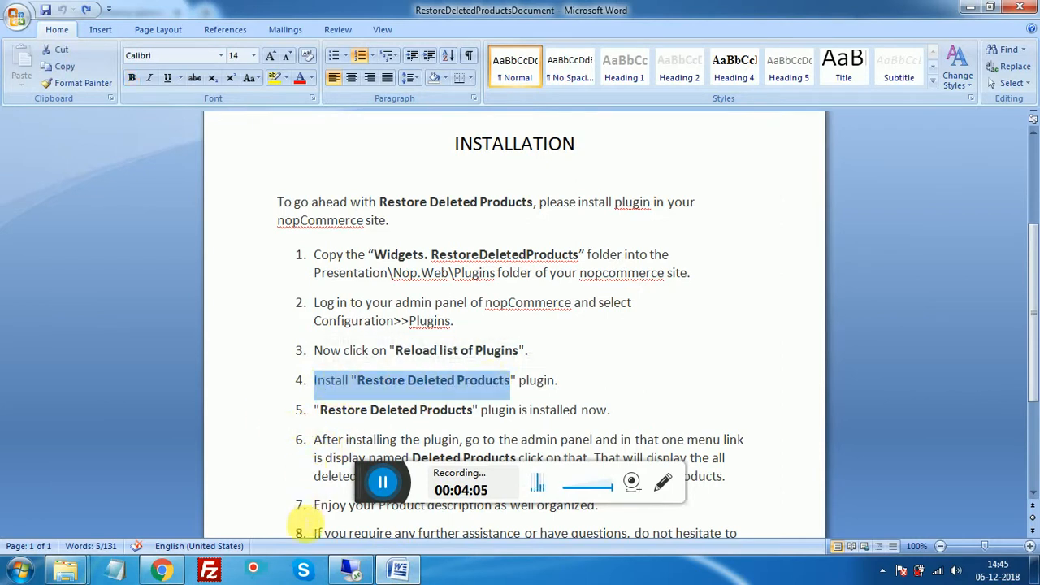
Step: Return to Chrome, find Restore Deleted Products on page 2 of the local plugins list and install it
left_click(159, 571)
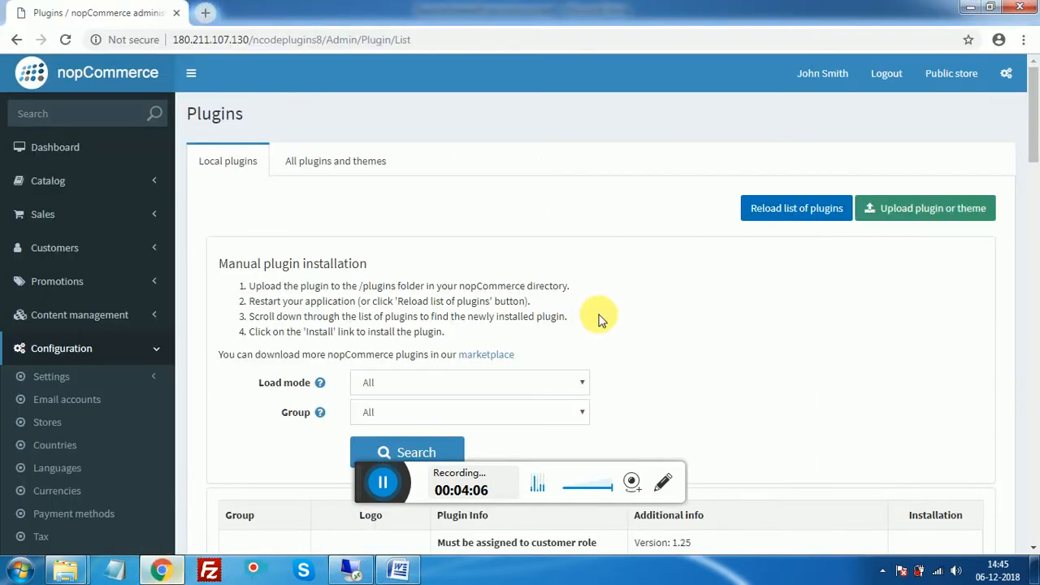
left_click_drag(1034, 156, 1035, 536)
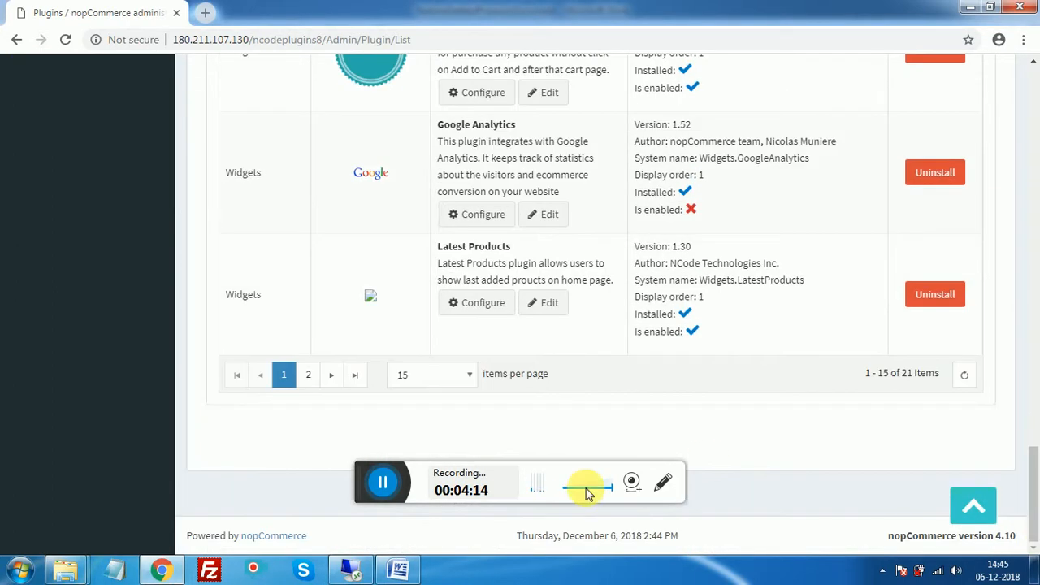
left_click(307, 380)
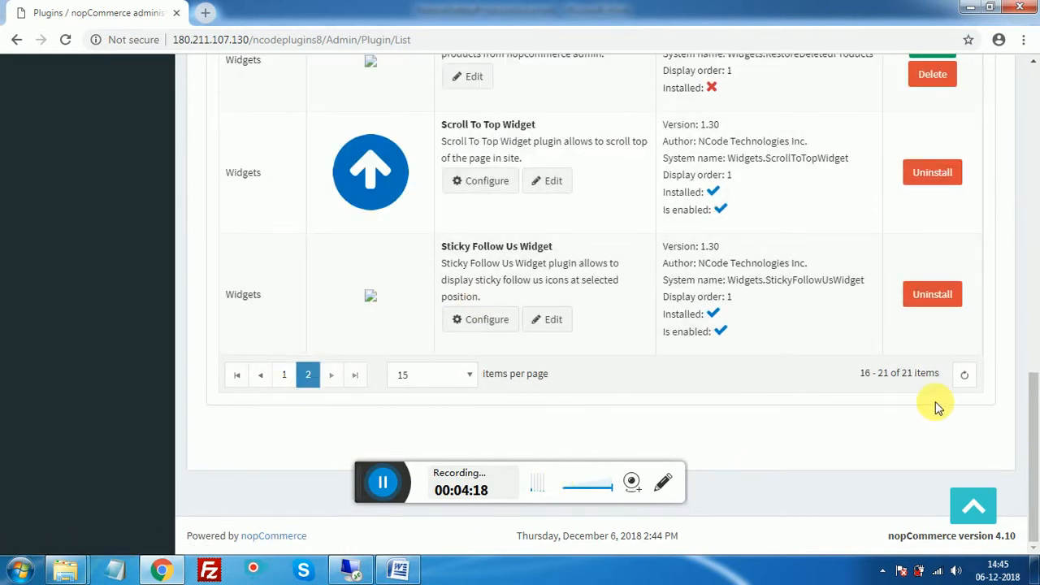
scroll(937, 407, "up", 1)
scroll(933, 406, "up", 2)
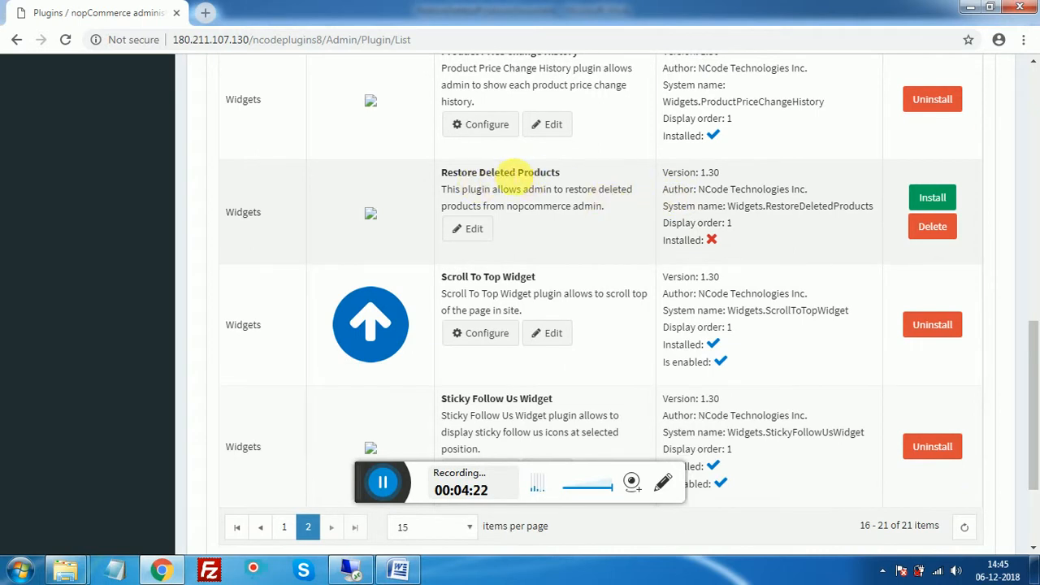
left_click_drag(472, 173, 582, 192)
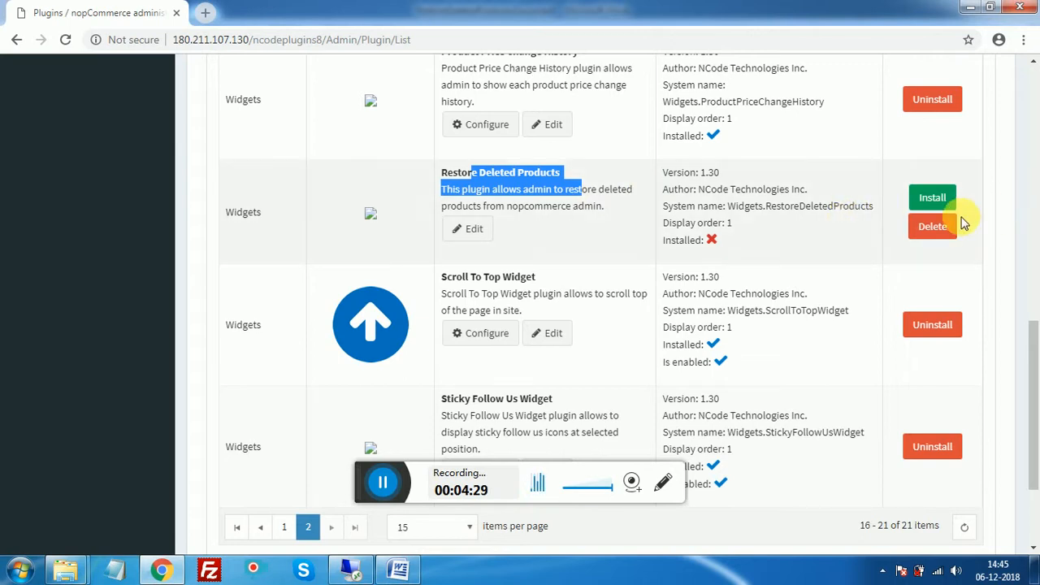
left_click(935, 203)
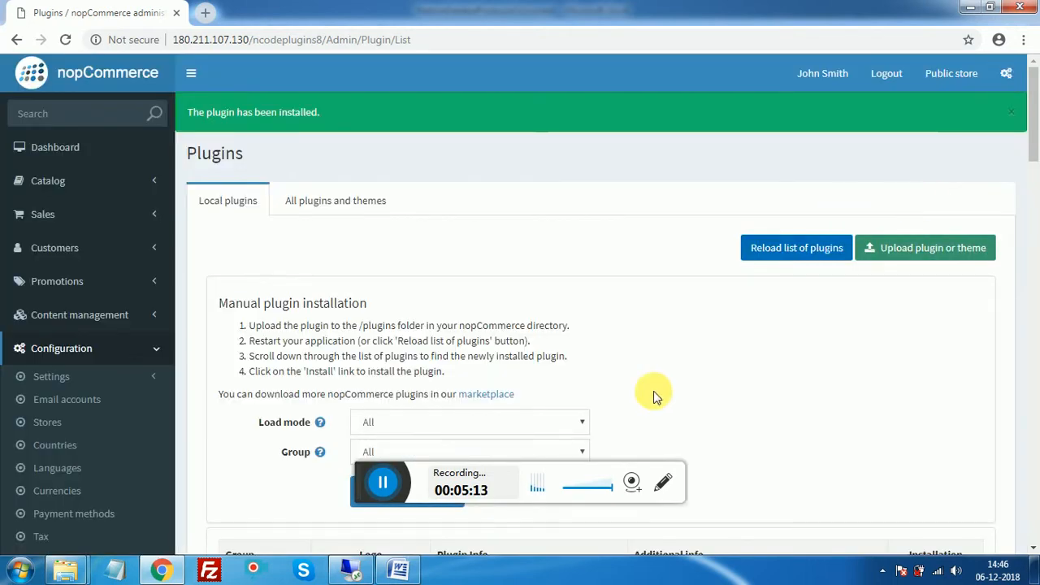
Step: Check the sixth installation instruction in Word, about the Deleted Products link in the admin panel
left_click(398, 569)
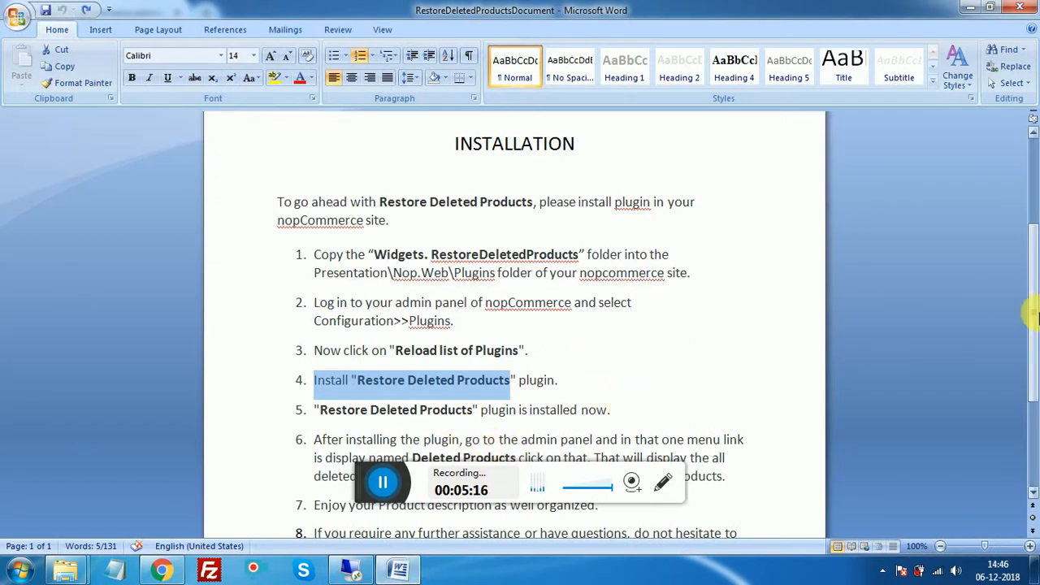
left_click_drag(1033, 317, 1033, 374)
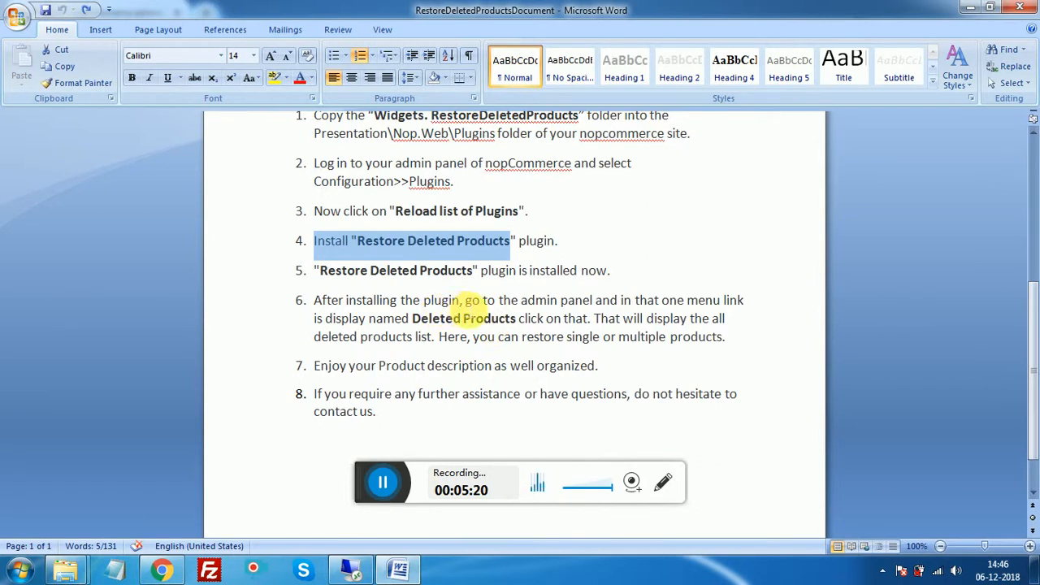
left_click_drag(475, 308, 566, 336)
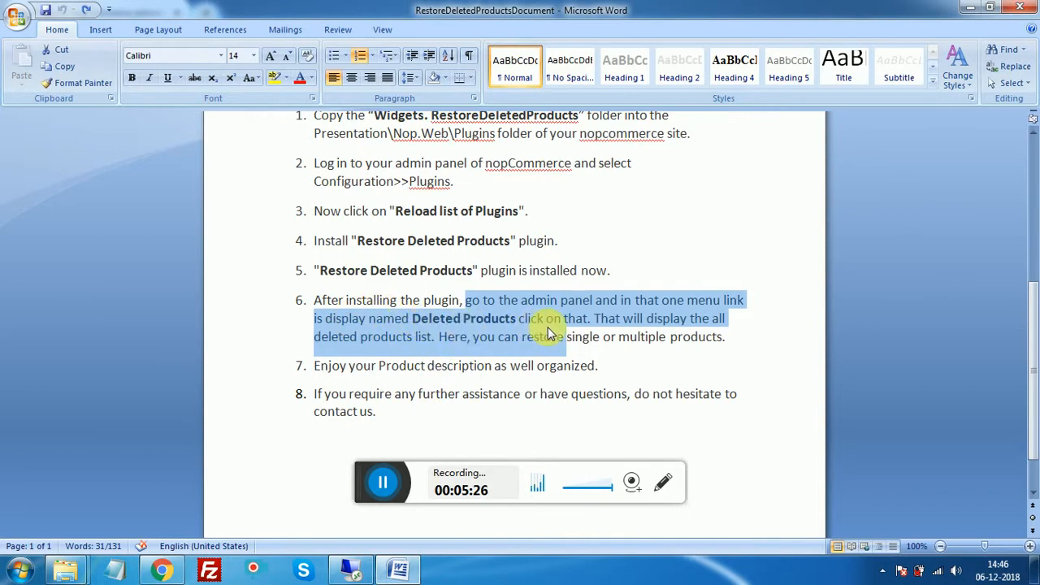
Step: Return to Chrome and check the plugin installation message on the Plugins page
left_click(163, 570)
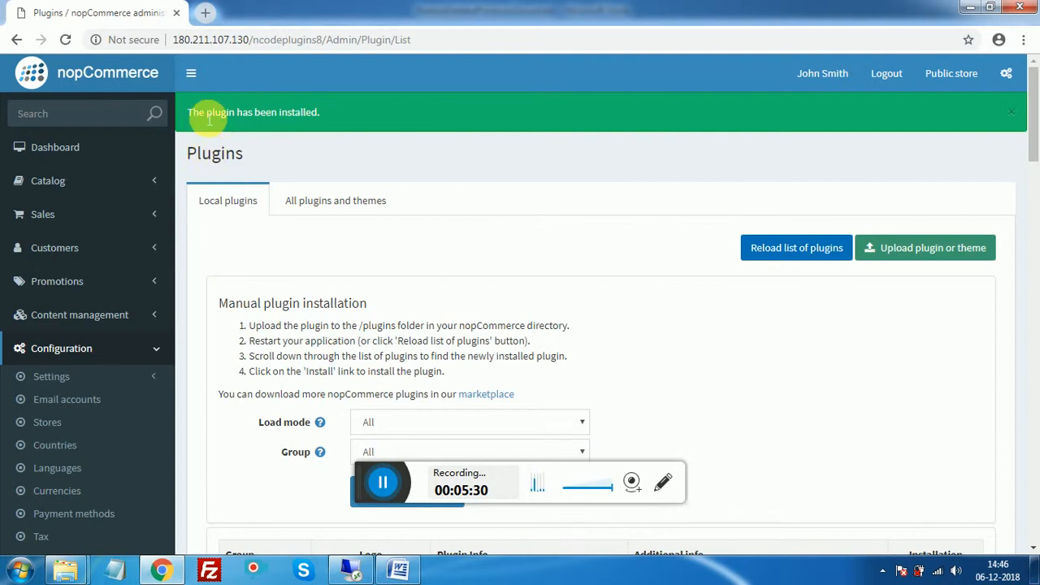
left_click_drag(207, 116, 323, 120)
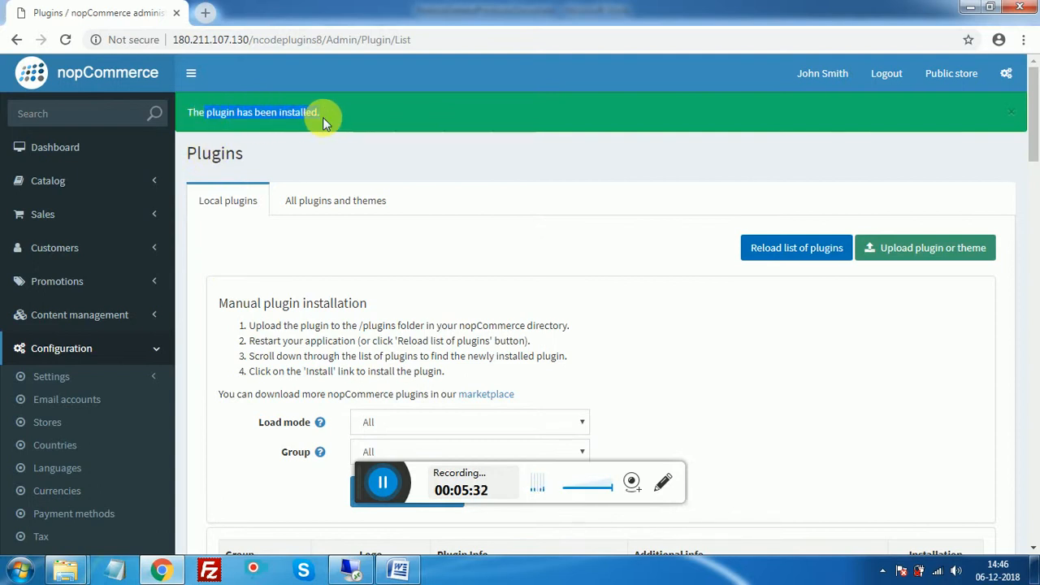
left_click(322, 117)
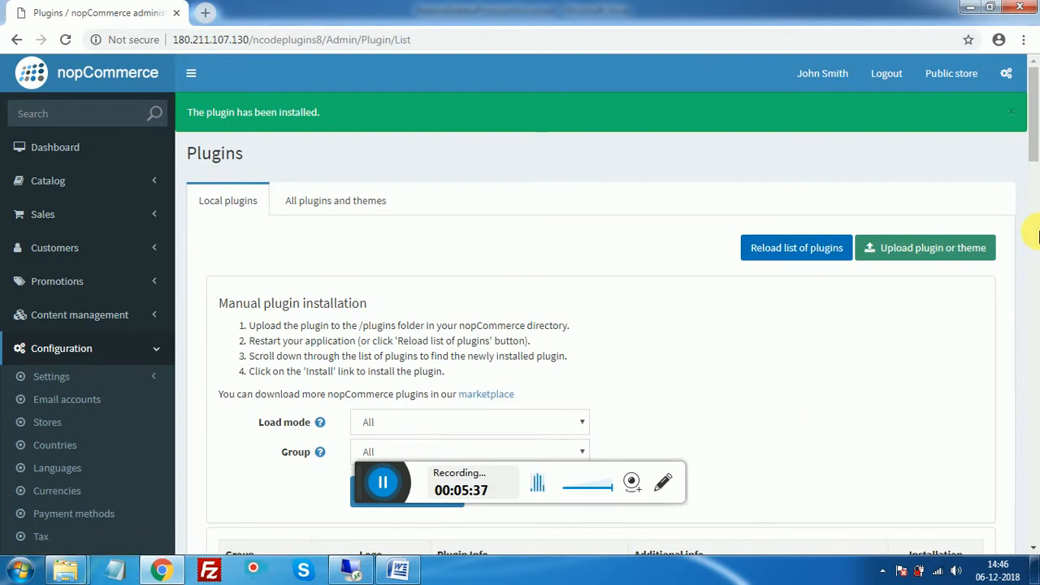
Step: Try the Deleted Products link, and open ncodeplugins8/Admin/RestoreDeletedPro/DeletedProductList on the same server in the second browser tab
left_click_drag(1037, 142, 1038, 208)
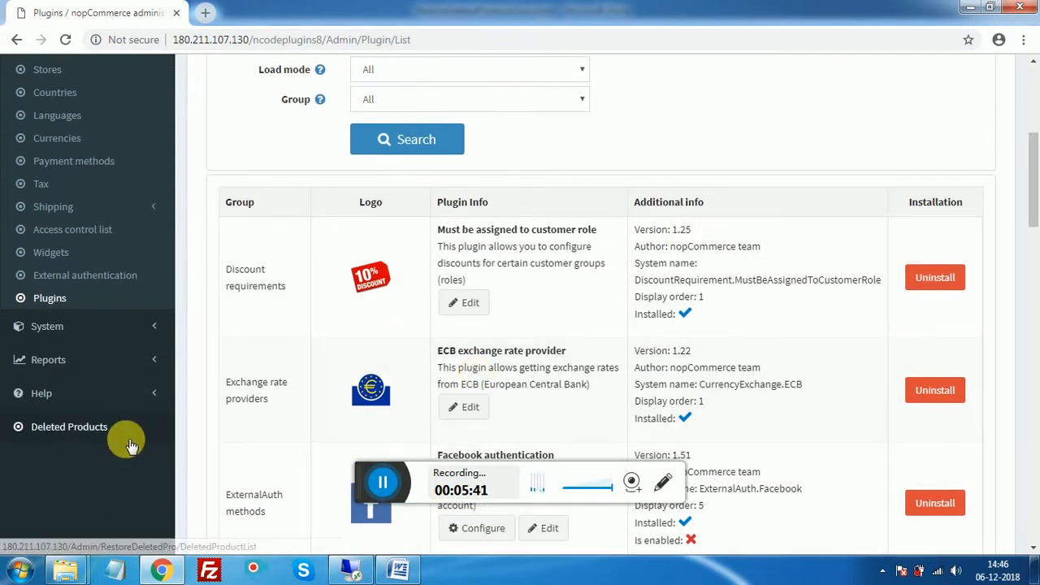
left_click(94, 431)
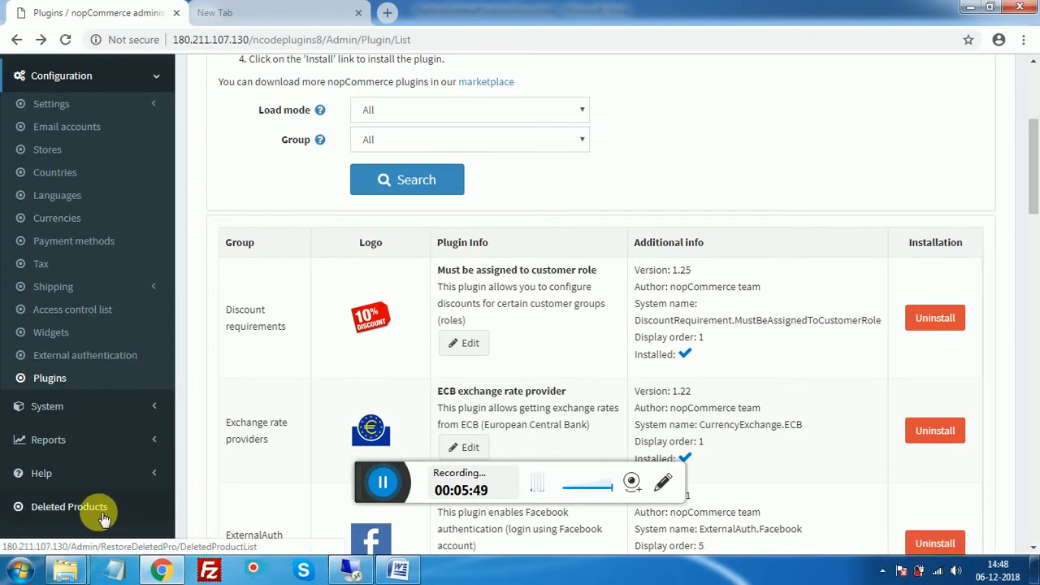
left_click(102, 514)
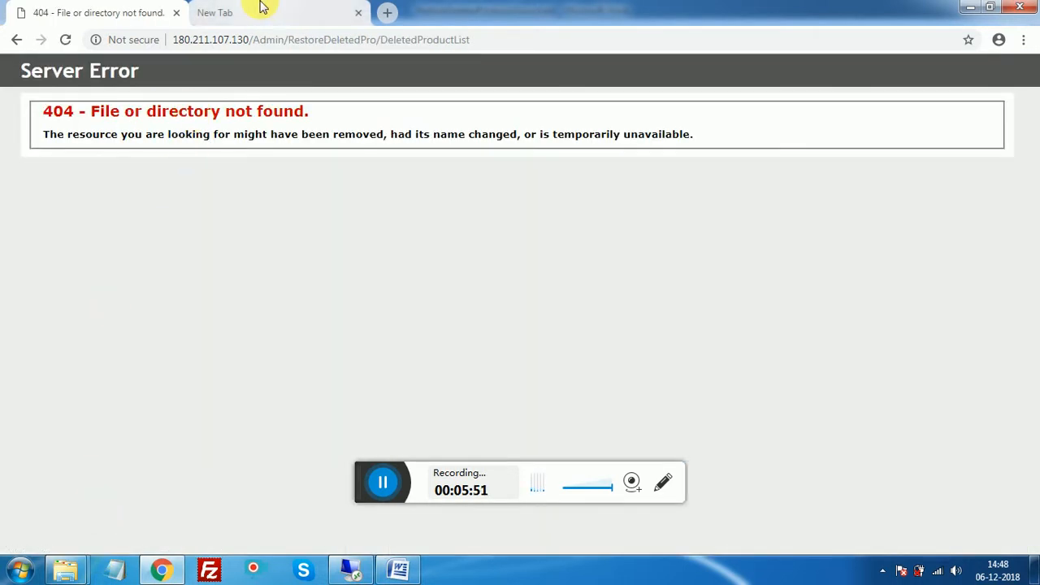
left_click(261, 6)
key("Return")
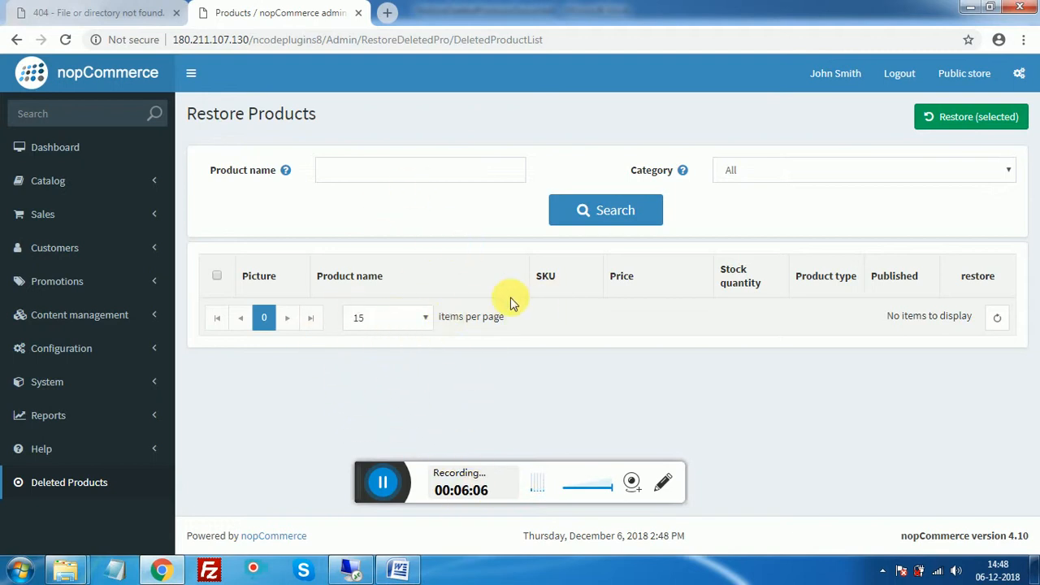
Step: Open the Products list under Catalog in a new browser tab and switch to it
left_click(148, 188)
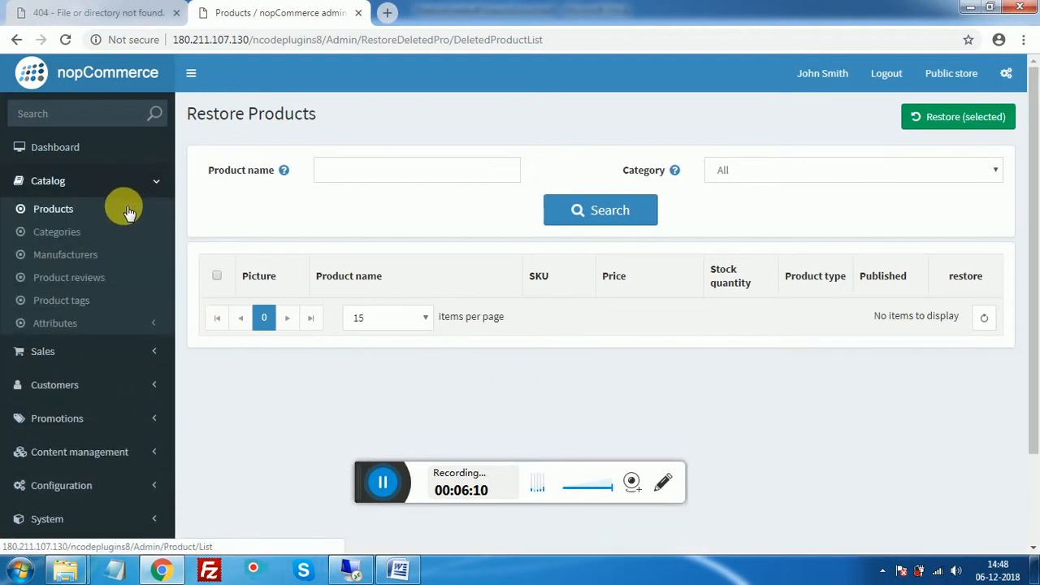
middle_click(128, 212)
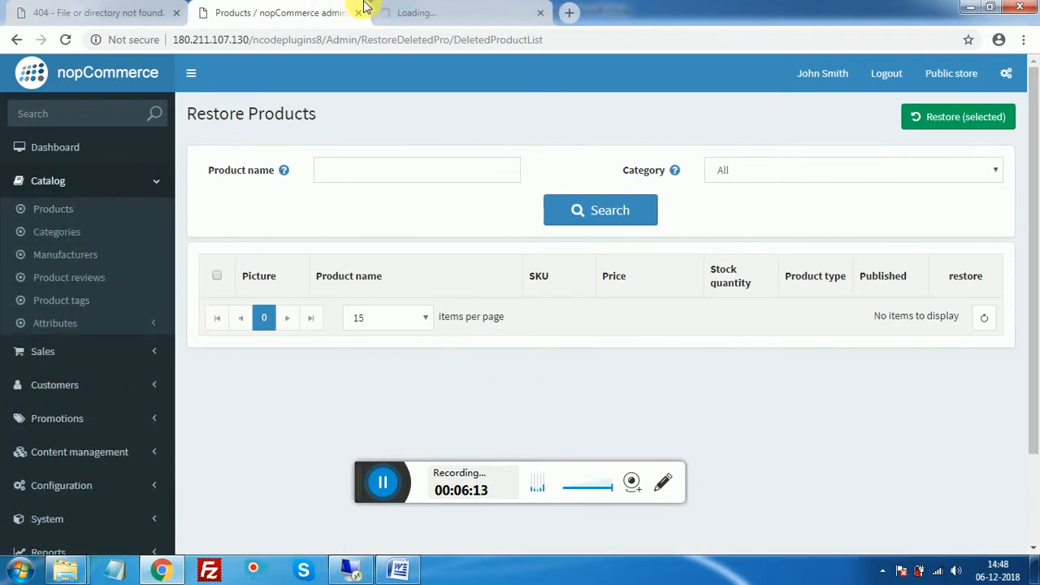
left_click(412, 6)
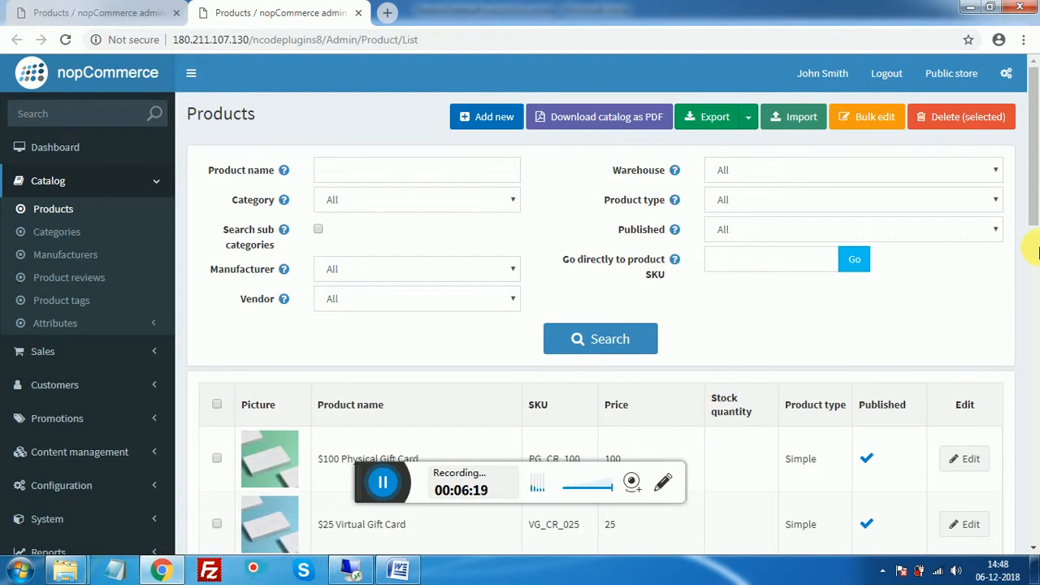
Step: Delete $100 Physical Gift Card, $25 Virtual Gift Card, adidas Consortium Campus 80s Running Shoes, Apple iCam and Asus N551JK-XO076H Laptop together from the product list
left_click_drag(1032, 195, 1037, 281)
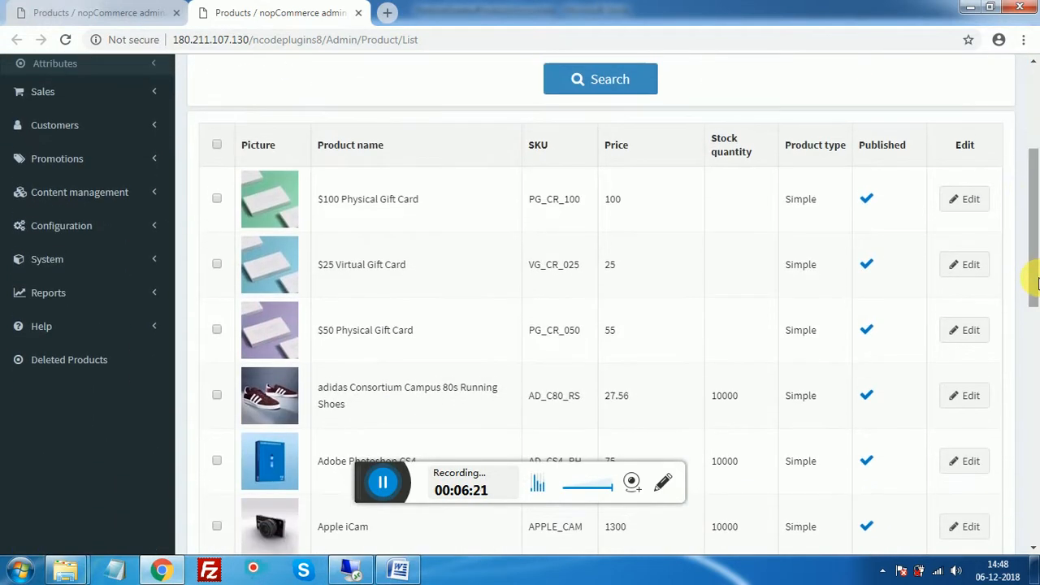
left_click(216, 199)
left_click(216, 264)
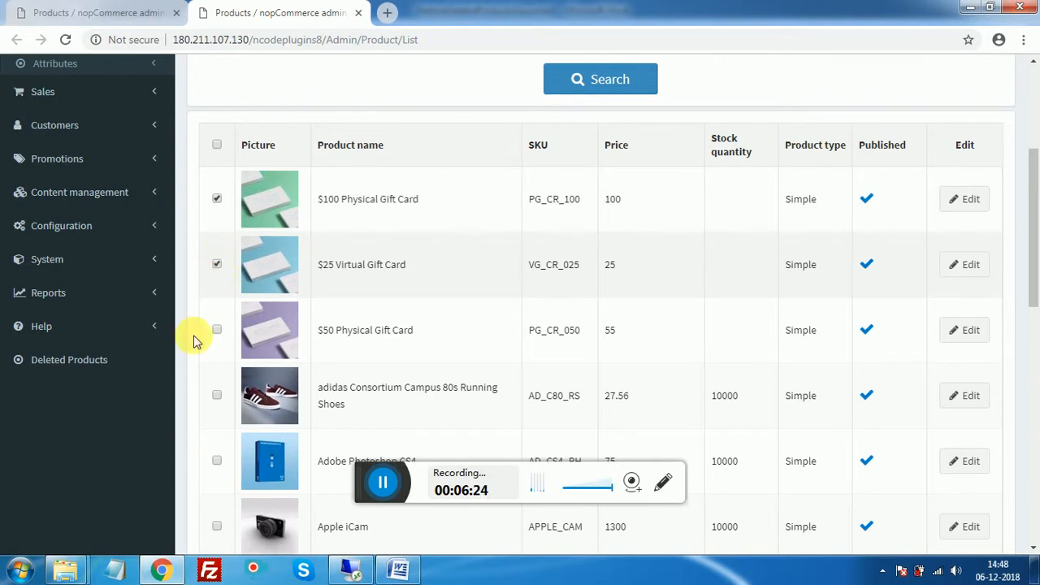
left_click(216, 396)
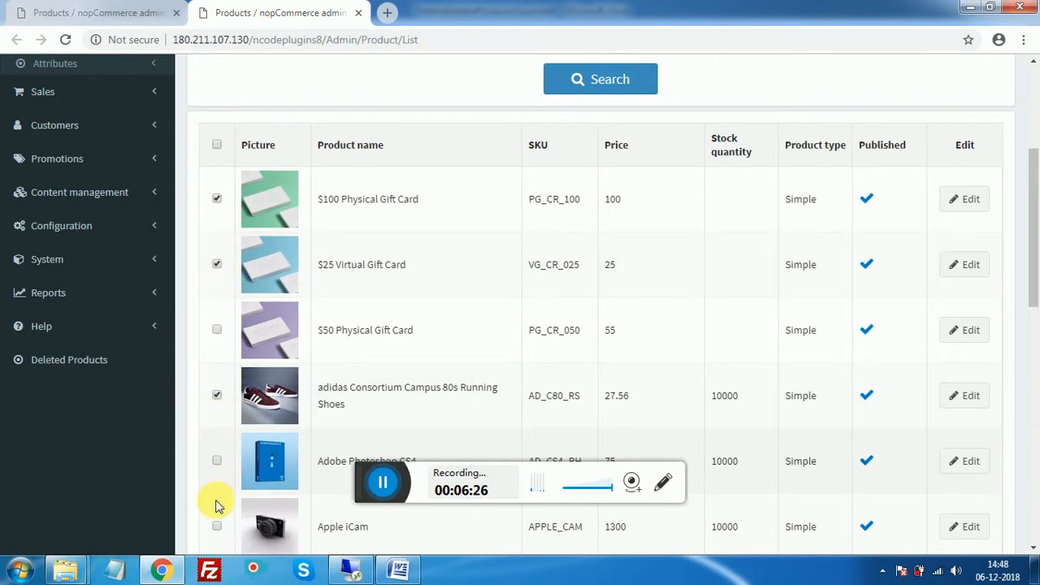
left_click(217, 528)
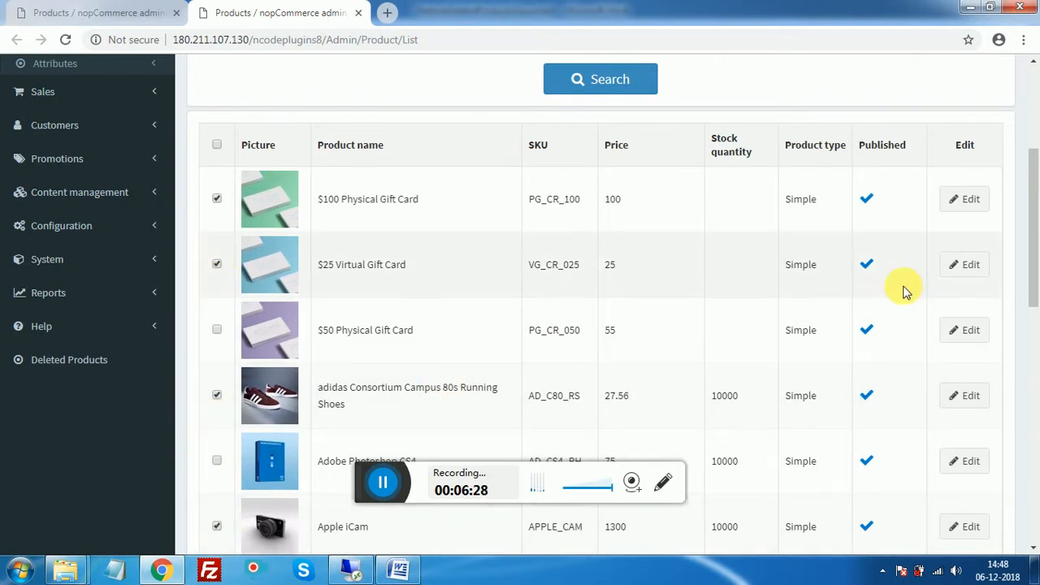
left_click_drag(1036, 234, 1038, 307)
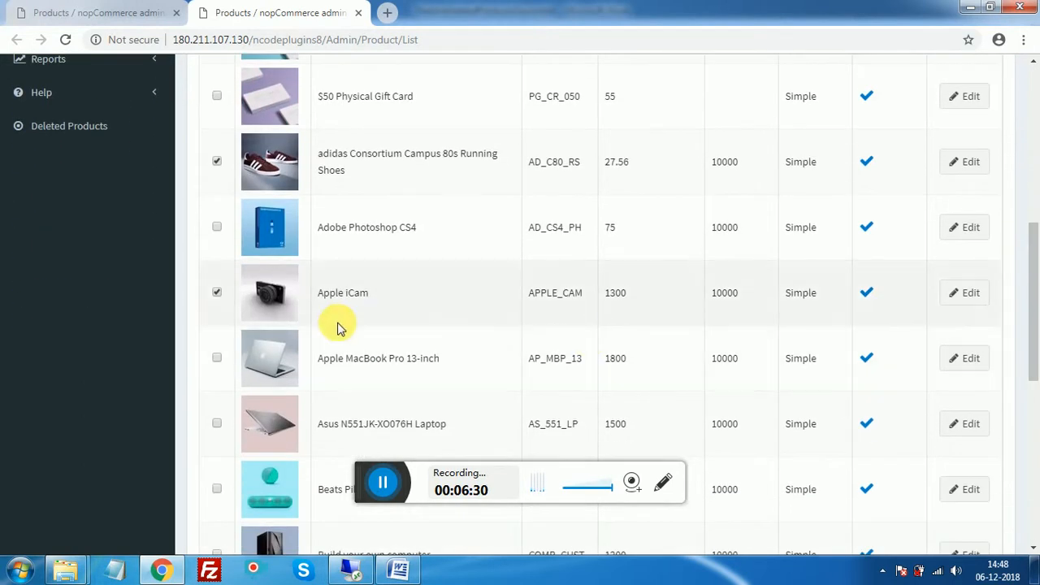
left_click(224, 423)
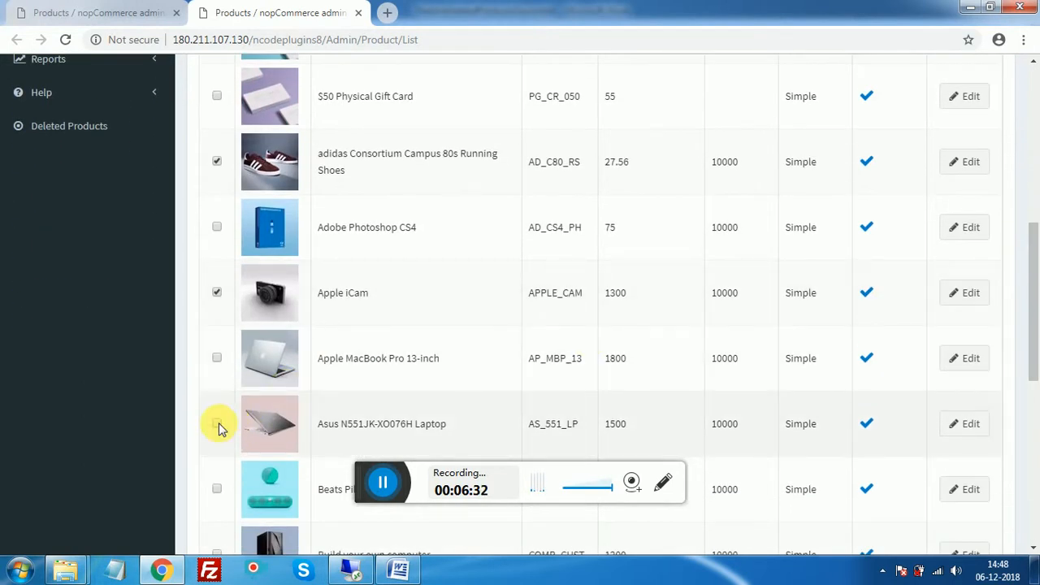
left_click_drag(1034, 242, 1036, 120)
left_click(977, 99)
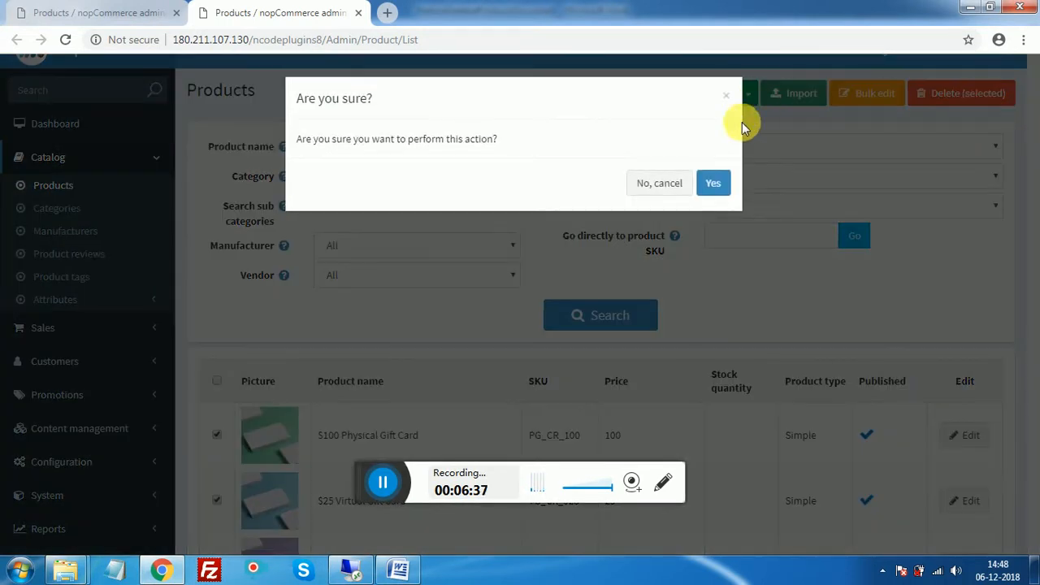
left_click(718, 188)
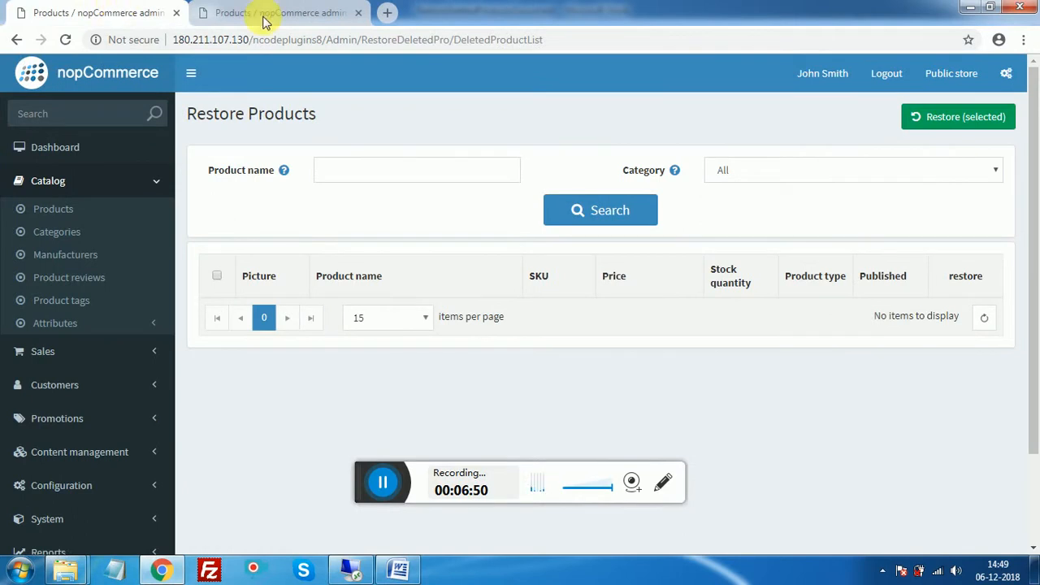
Step: Reload the Restore Products page, review the deleted products, and start restoring the $25 Virtual Gift Card but cancel the confirmation
left_click(64, 47)
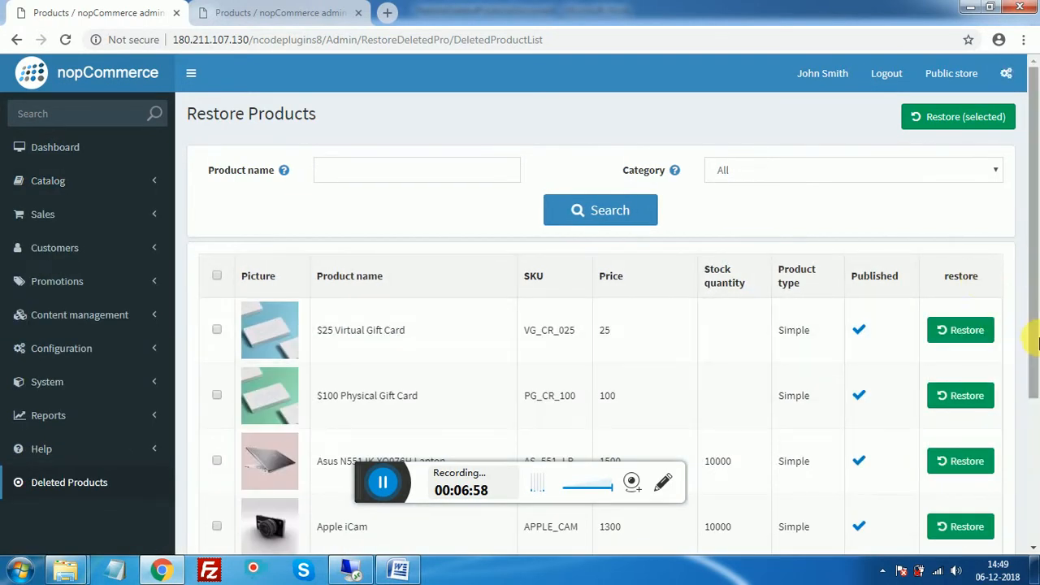
left_click_drag(1038, 329, 1033, 215)
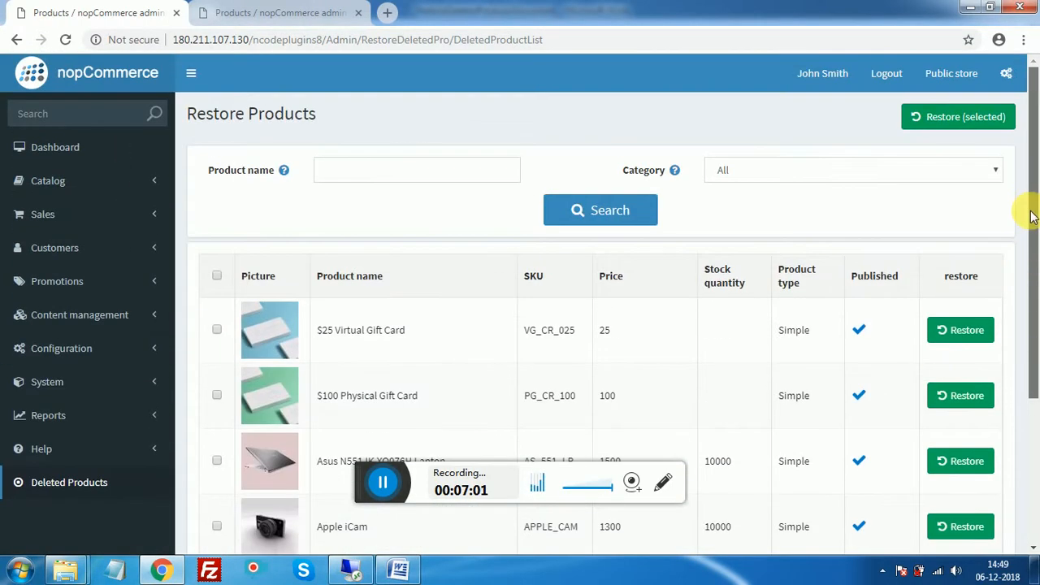
left_click_drag(1029, 318, 1036, 400)
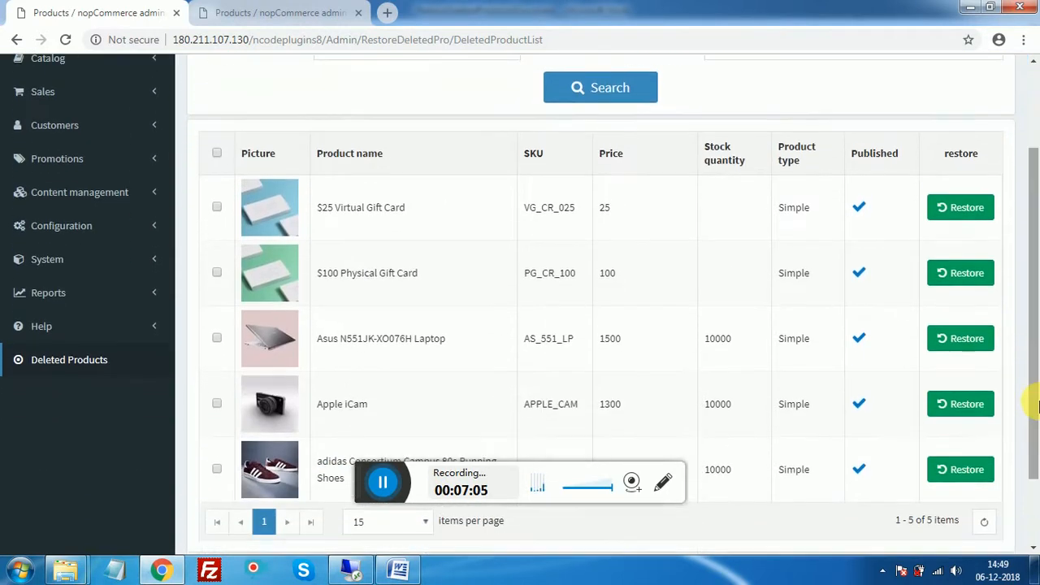
left_click(961, 208)
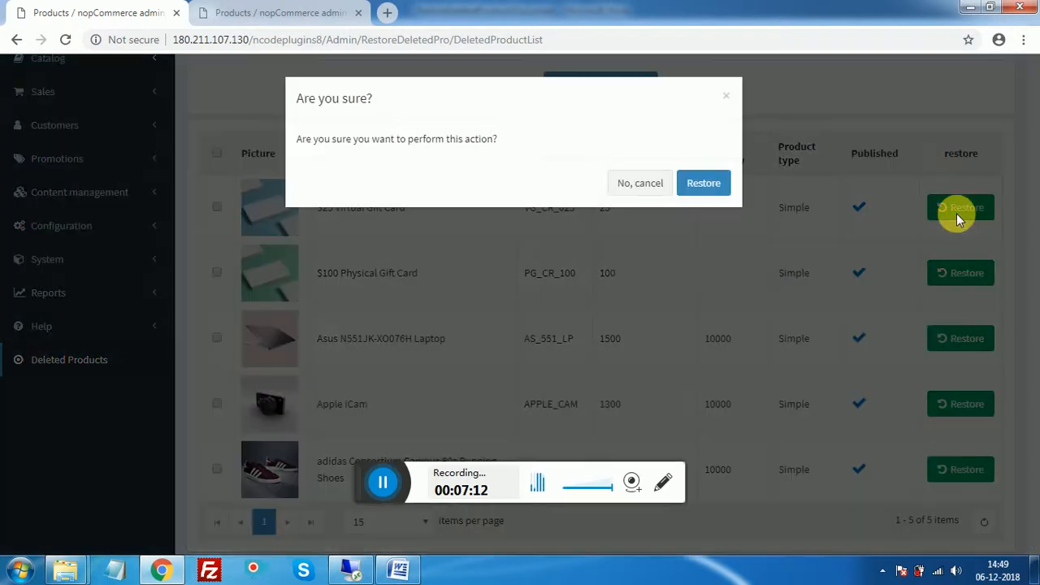
left_click(646, 183)
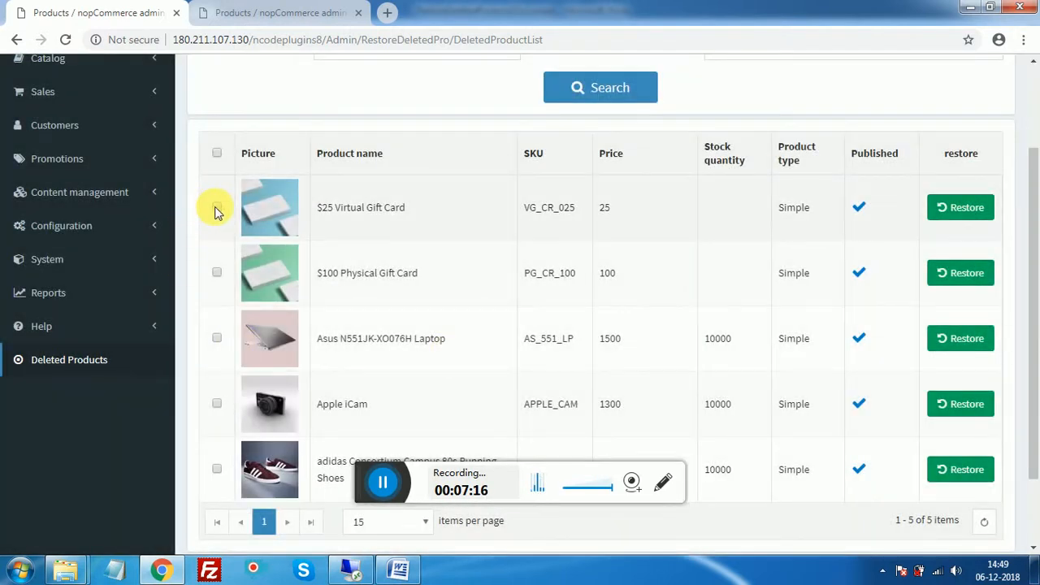
Step: Restore the $25 Virtual Gift Card, $100 Physical Gift Card and Asus N551JK-XO076H Laptop together from the deleted products list
left_click(216, 208)
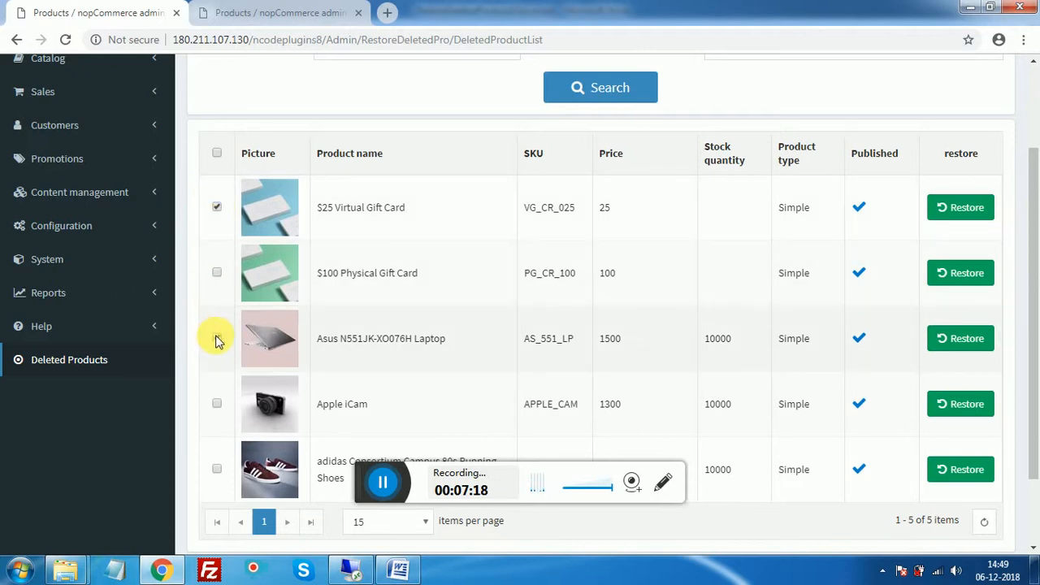
left_click(216, 338)
left_click(217, 273)
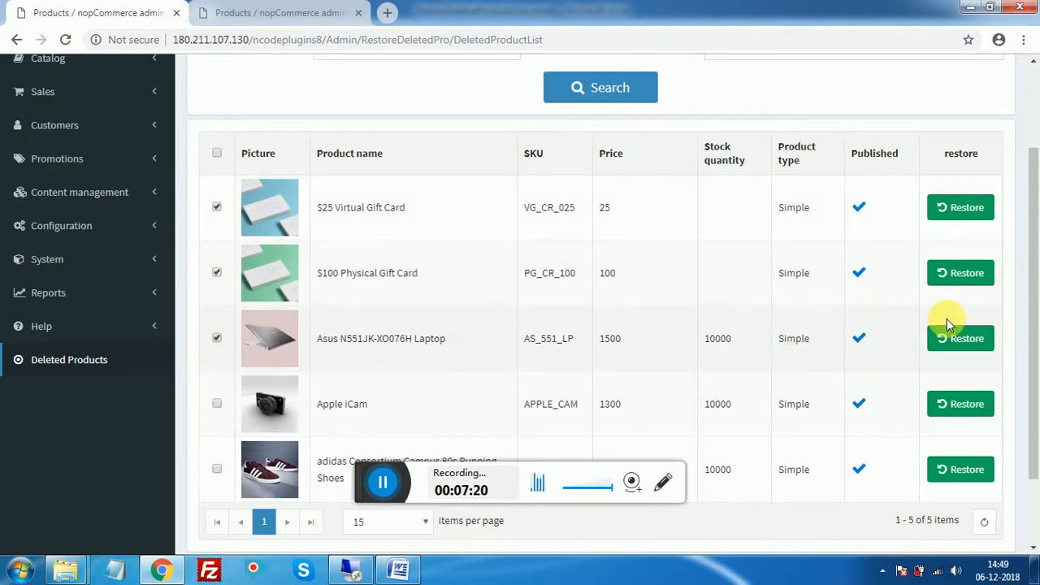
left_click_drag(1033, 325, 1038, 244)
scroll(1038, 244, "up", 1)
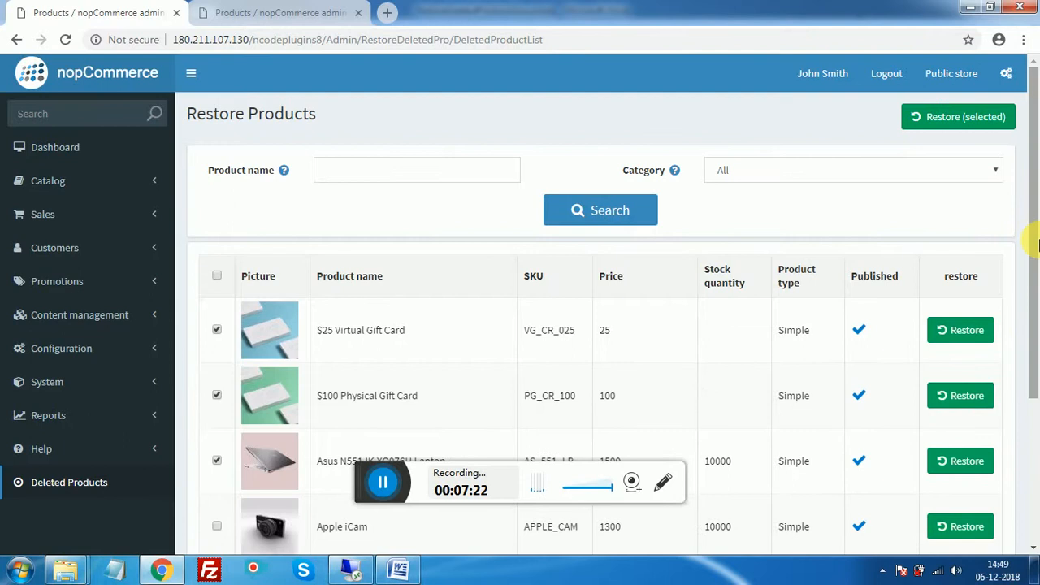
left_click(965, 118)
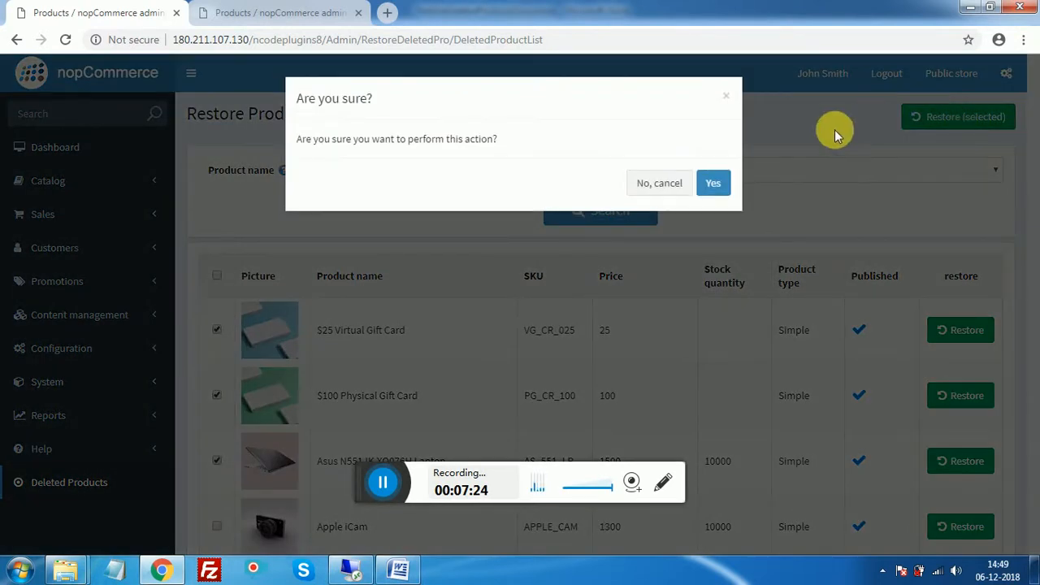
left_click(726, 184)
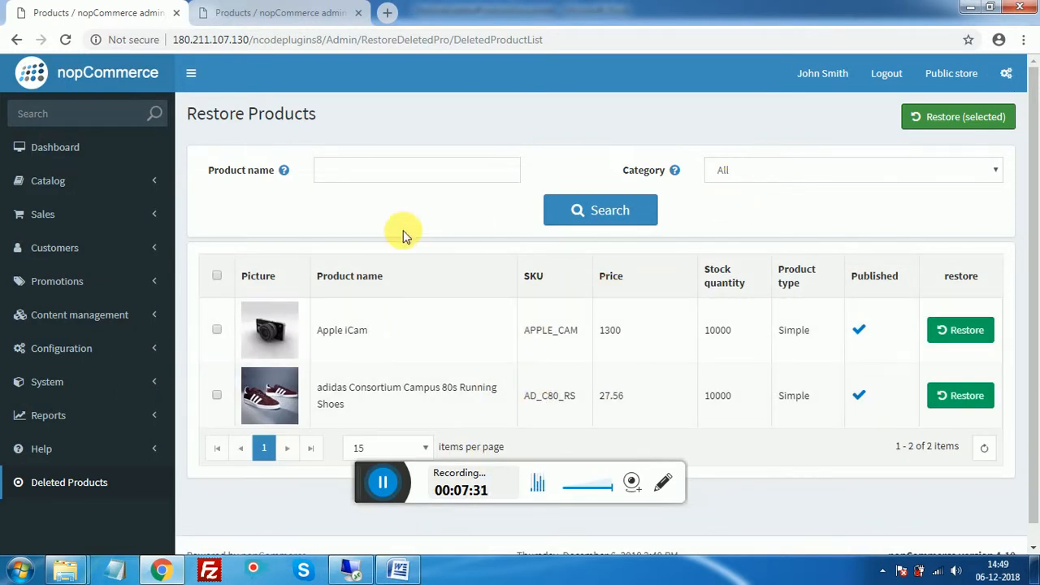
Step: Restore the Apple iCam individually from the deleted products list and confirm the action
left_click(967, 325)
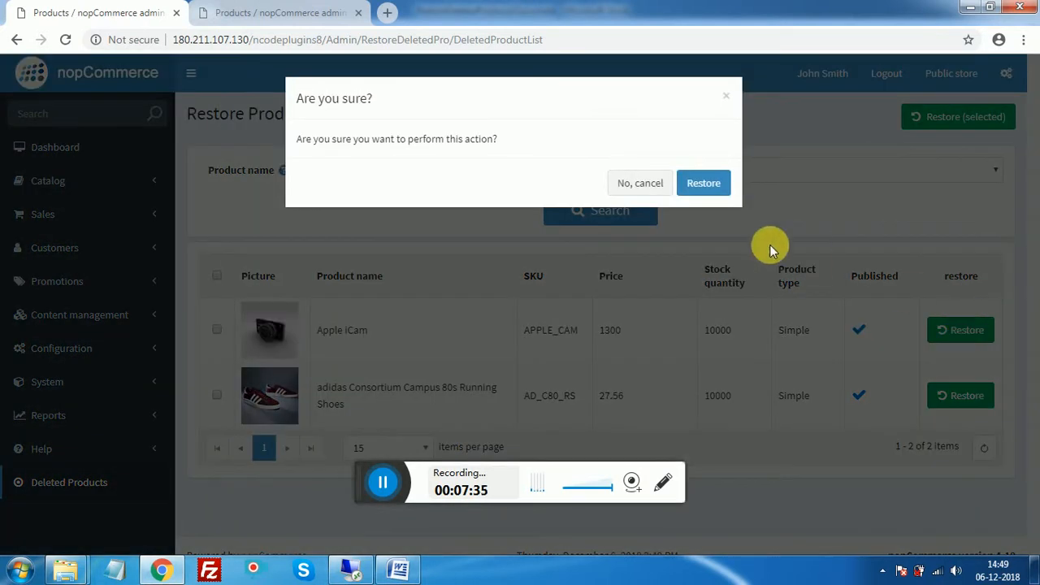
left_click(704, 184)
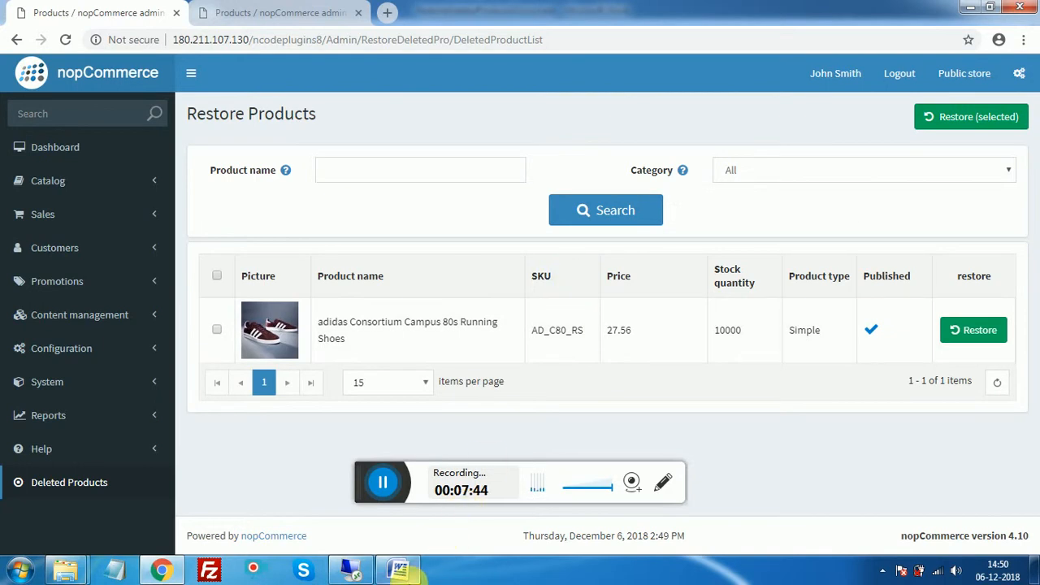
Step: Switch to the RestoreDeletedProductsDocument in Word and read the end of instruction 6 and instructions 7 and 8, highlighting each passage
left_click(398, 570)
left_click(577, 344)
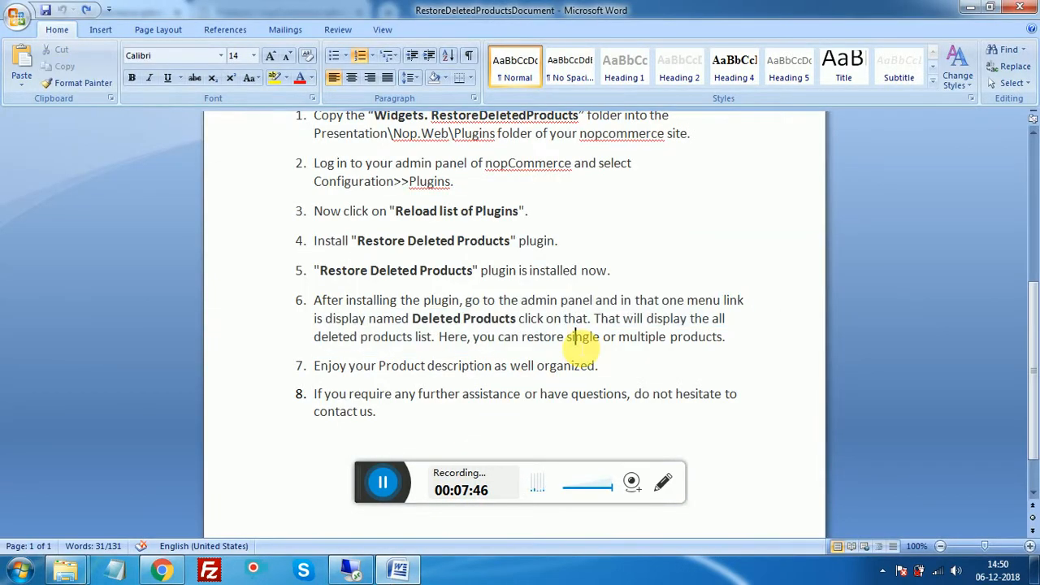
left_click_drag(596, 318, 696, 338)
left_click(428, 340)
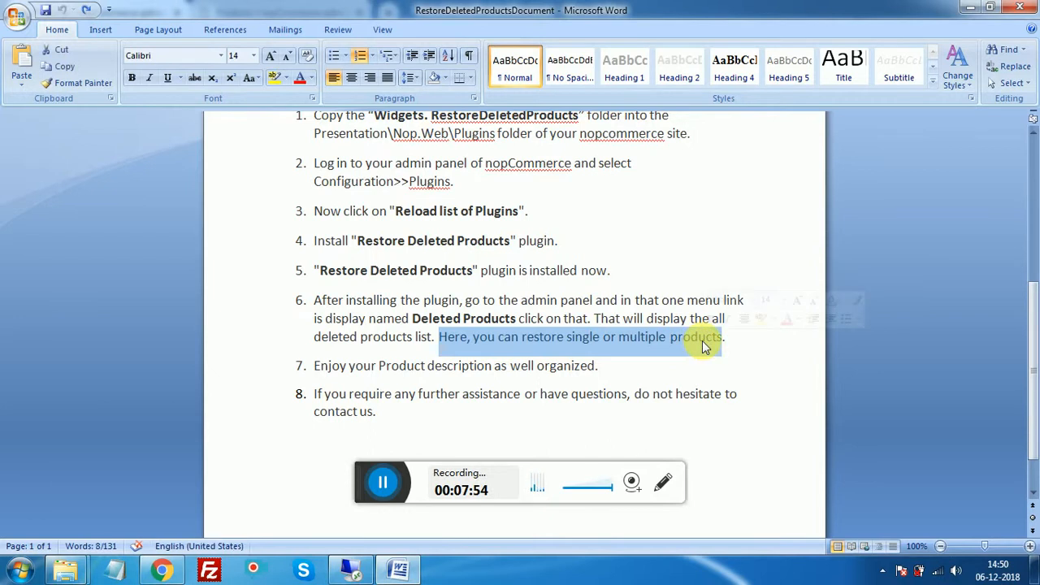
left_click(401, 365)
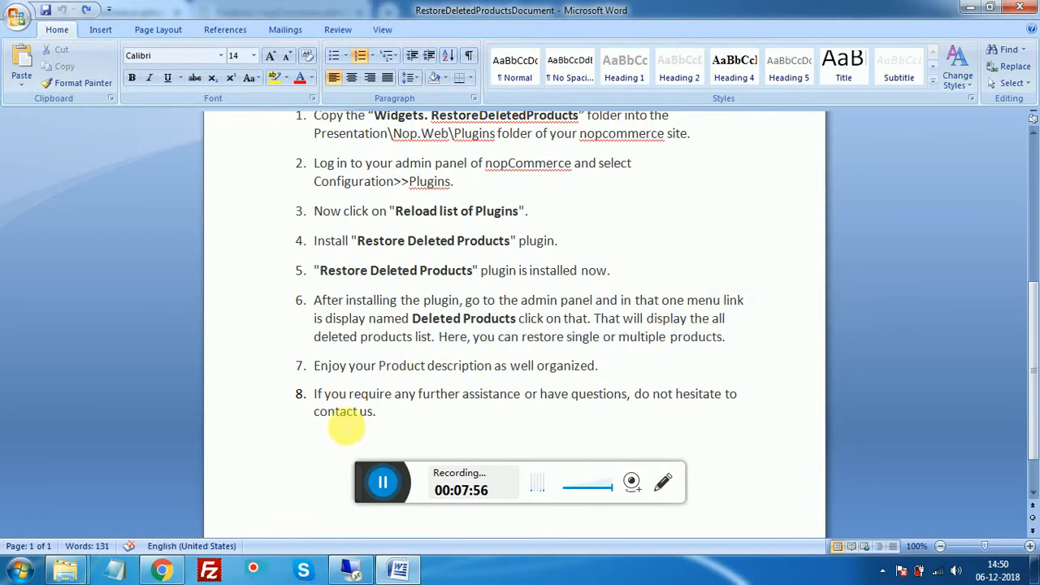
left_click_drag(317, 366, 586, 371)
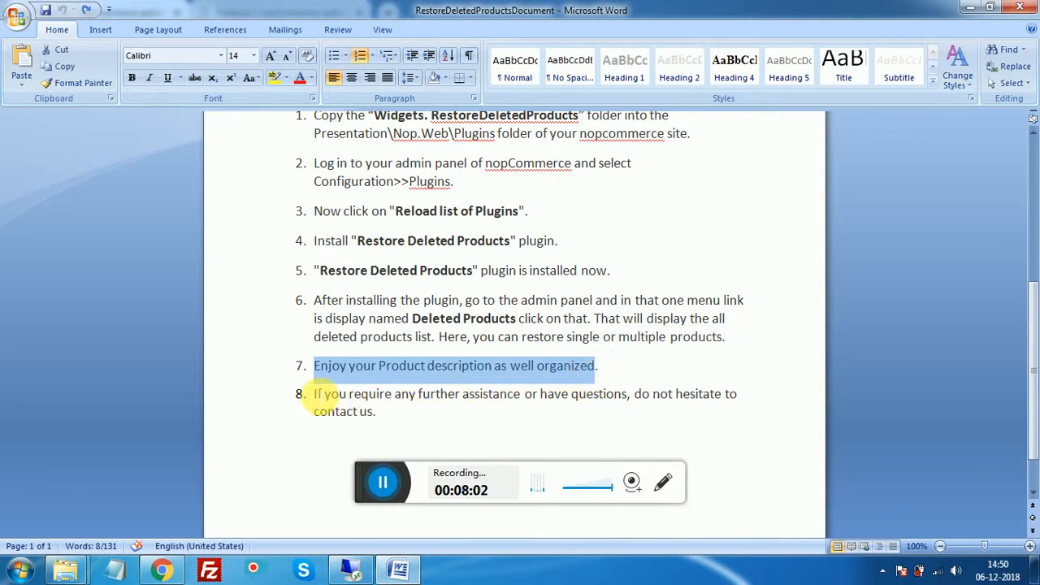
left_click_drag(317, 396, 413, 419)
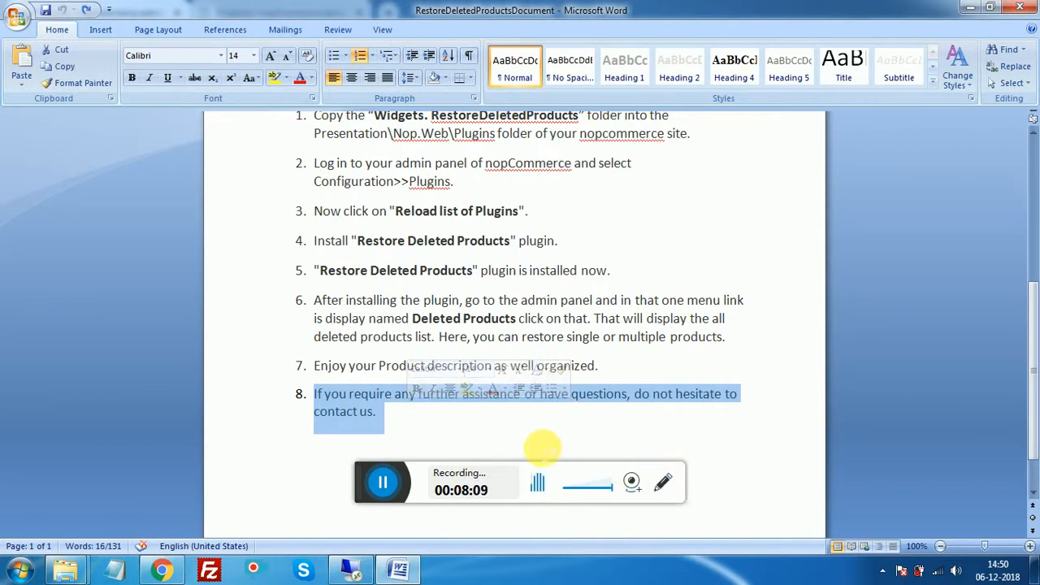
left_click(457, 422)
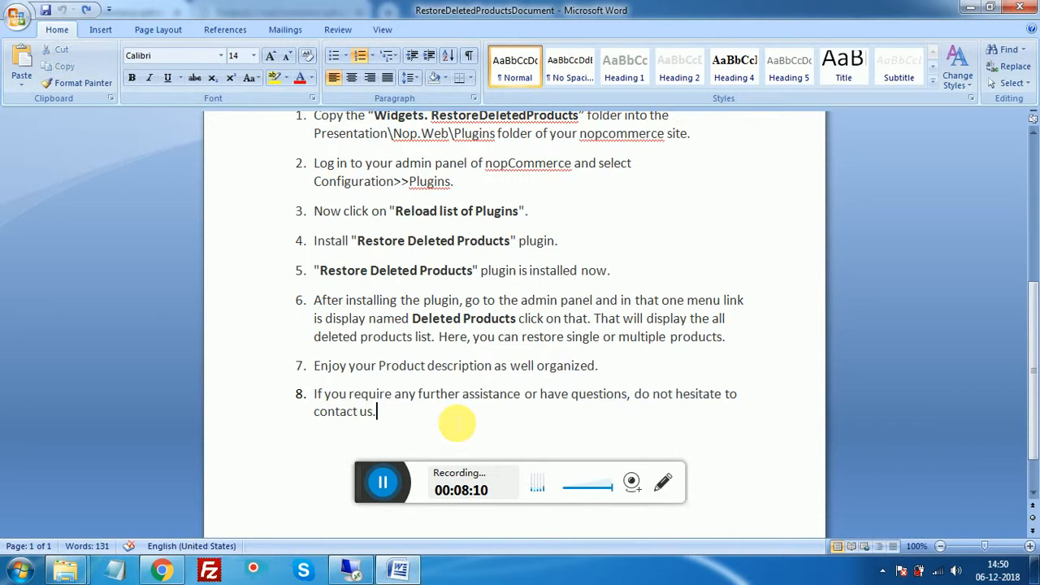